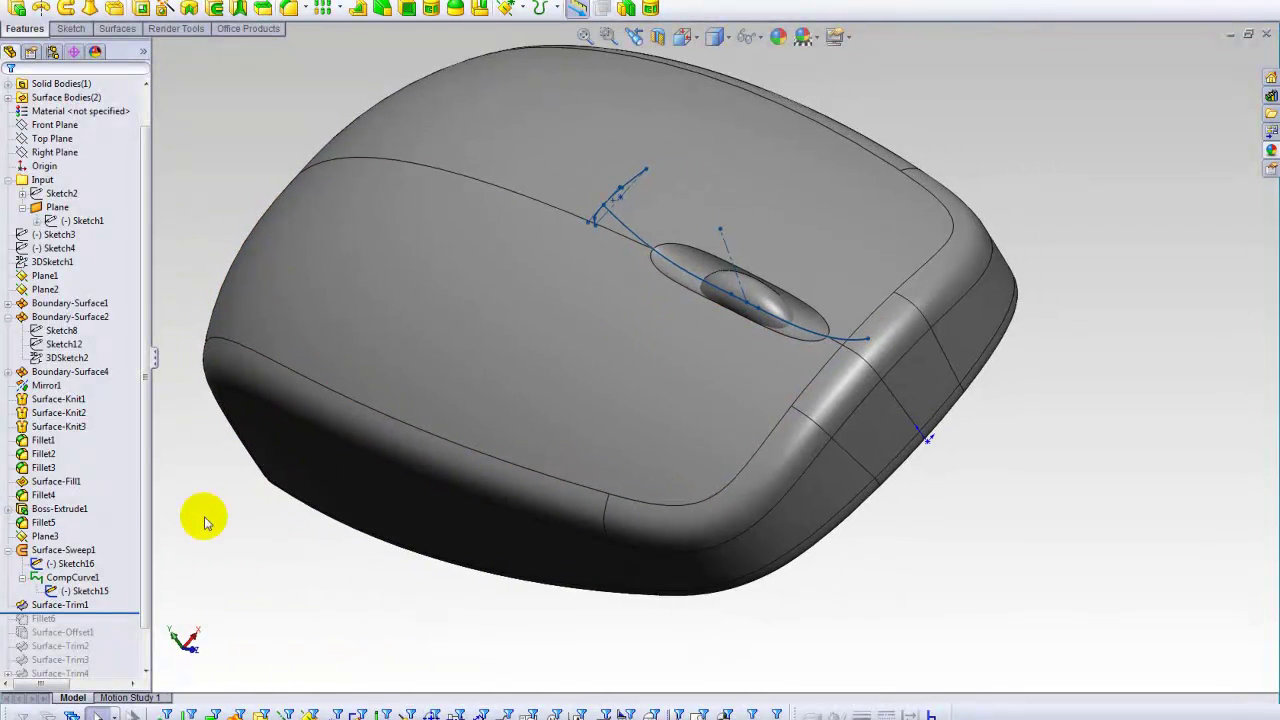
- Re-accept Surface-Trim1's mutual trim of Surface-Sweep1 and Fillet4, keeping the slot in the top shell
{"action": "left_click", "coordinate": [66, 606]}
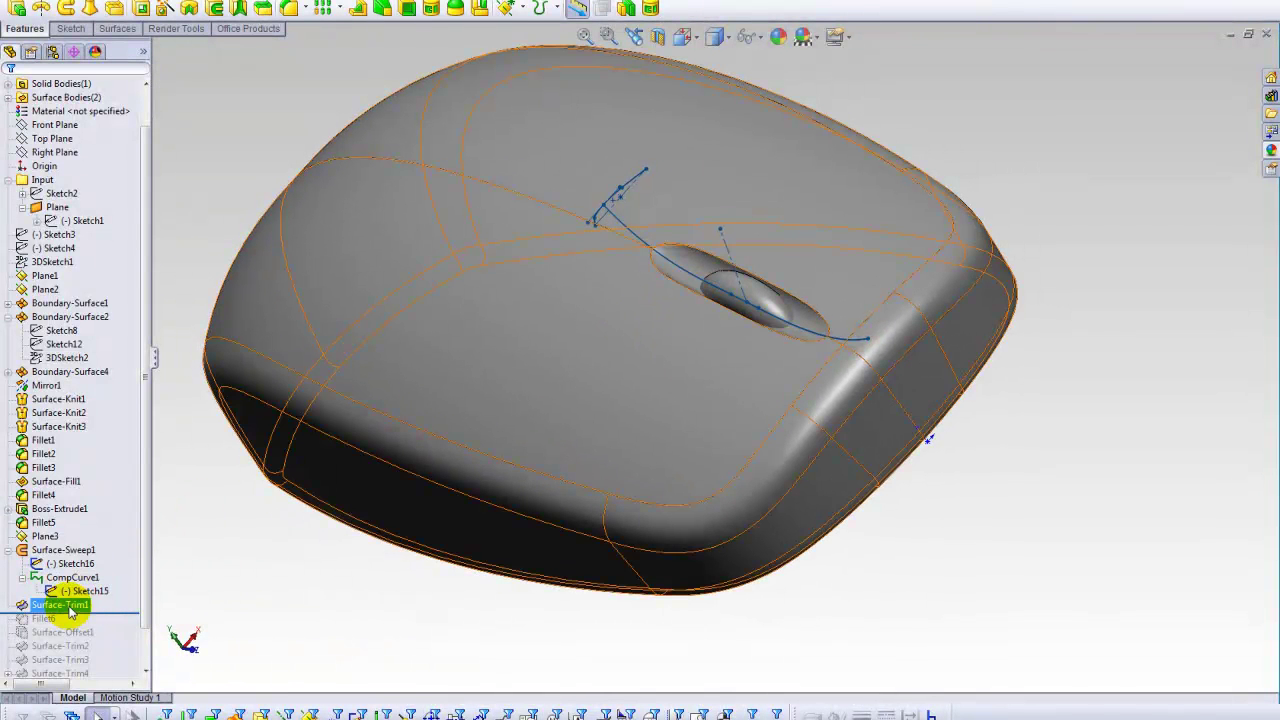
{"action": "middle_click_drag", "start_coordinate": [434, 563], "coordinate": [366, 517]}
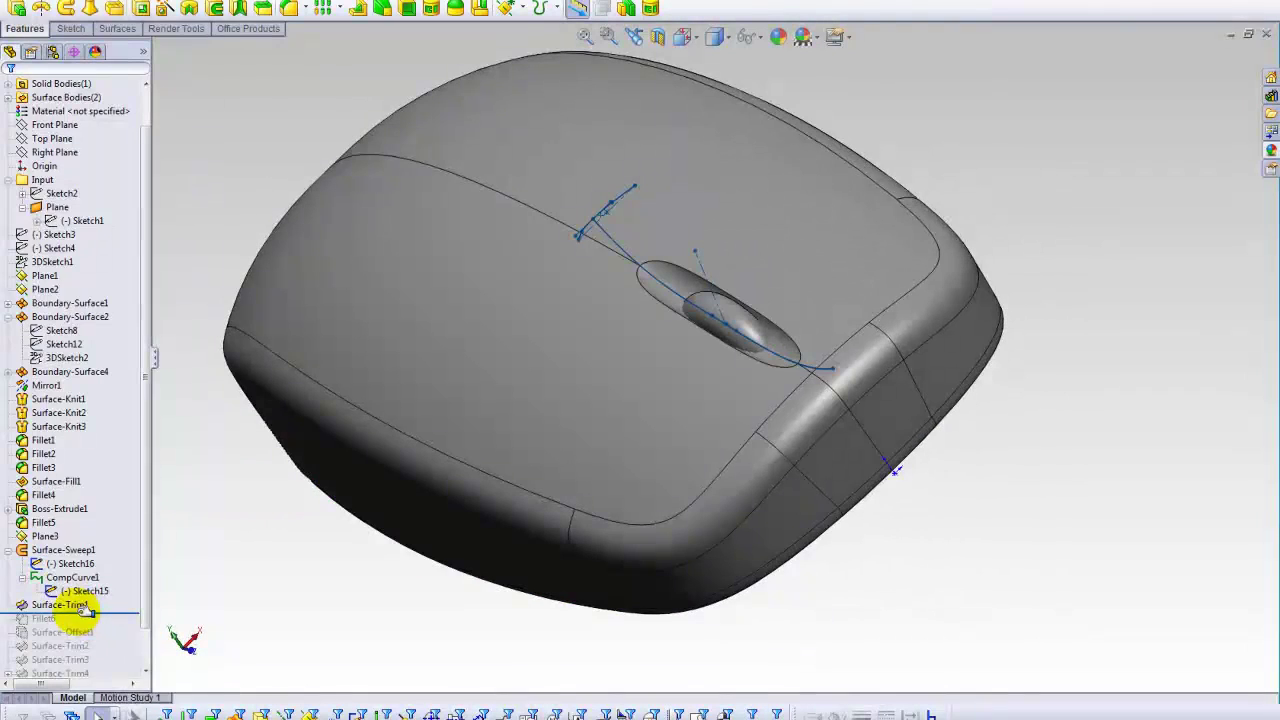
{"action": "right_click", "coordinate": [84, 610]}
{"action": "left_click", "coordinate": [75, 412]}
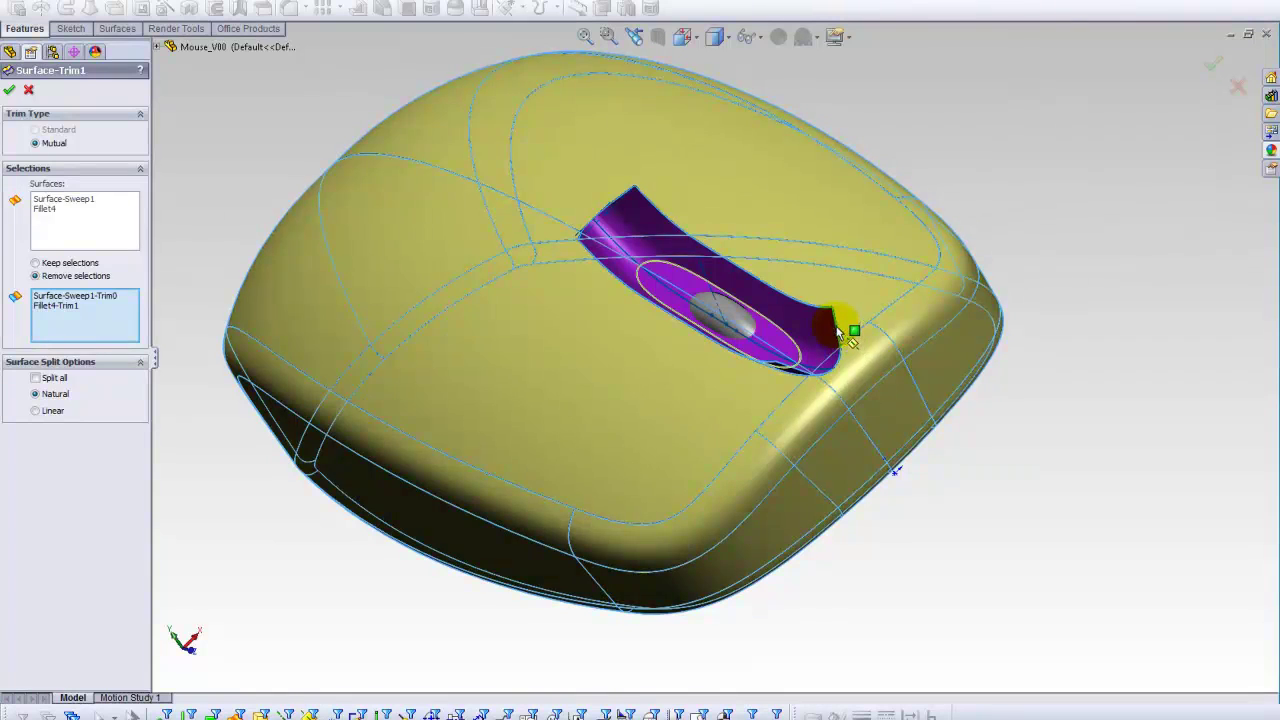
{"action": "right_click", "coordinate": [846, 223]}
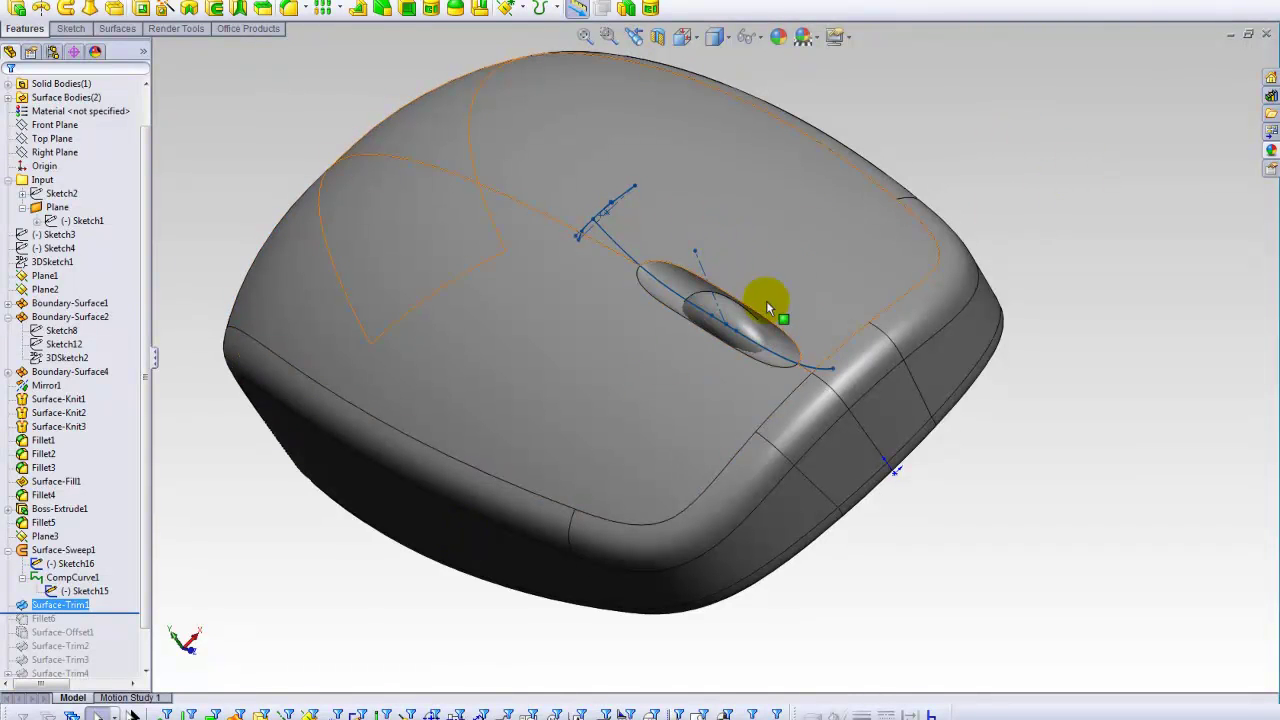
- Roll the model forward below Fillet6 so the slot rim is rounded
{"action": "left_click", "coordinate": [657, 291]}
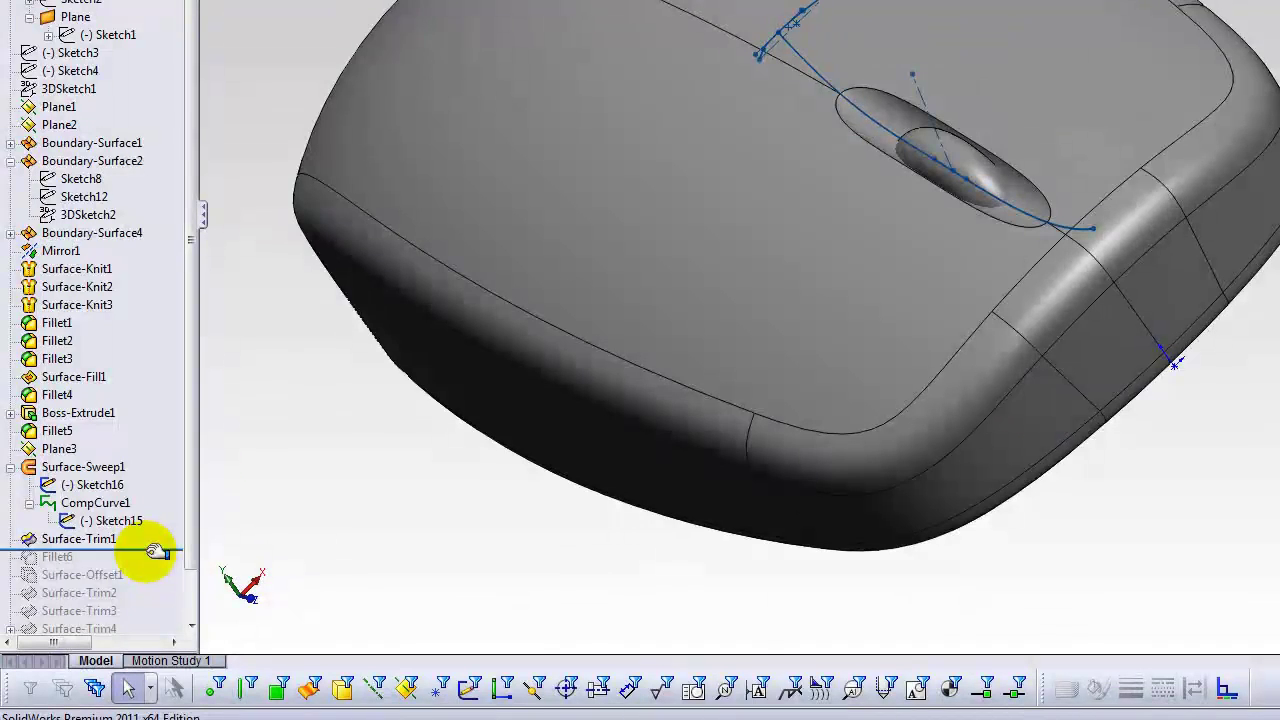
{"action": "left_click_drag", "start_coordinate": [152, 560], "coordinate": [152, 567]}
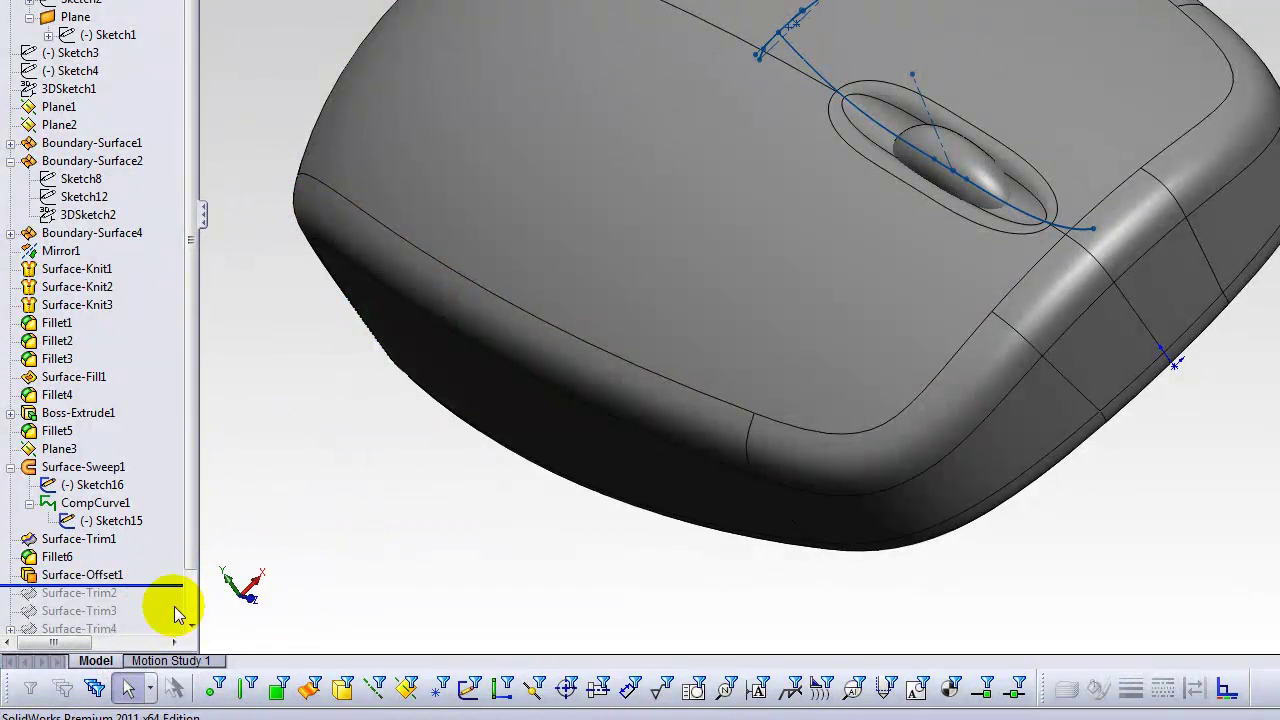
- Re-accept Surface-Offset1 with its 0.200mm offset of the wheel bump face Face<1>
{"action": "left_click", "coordinate": [80, 575]}
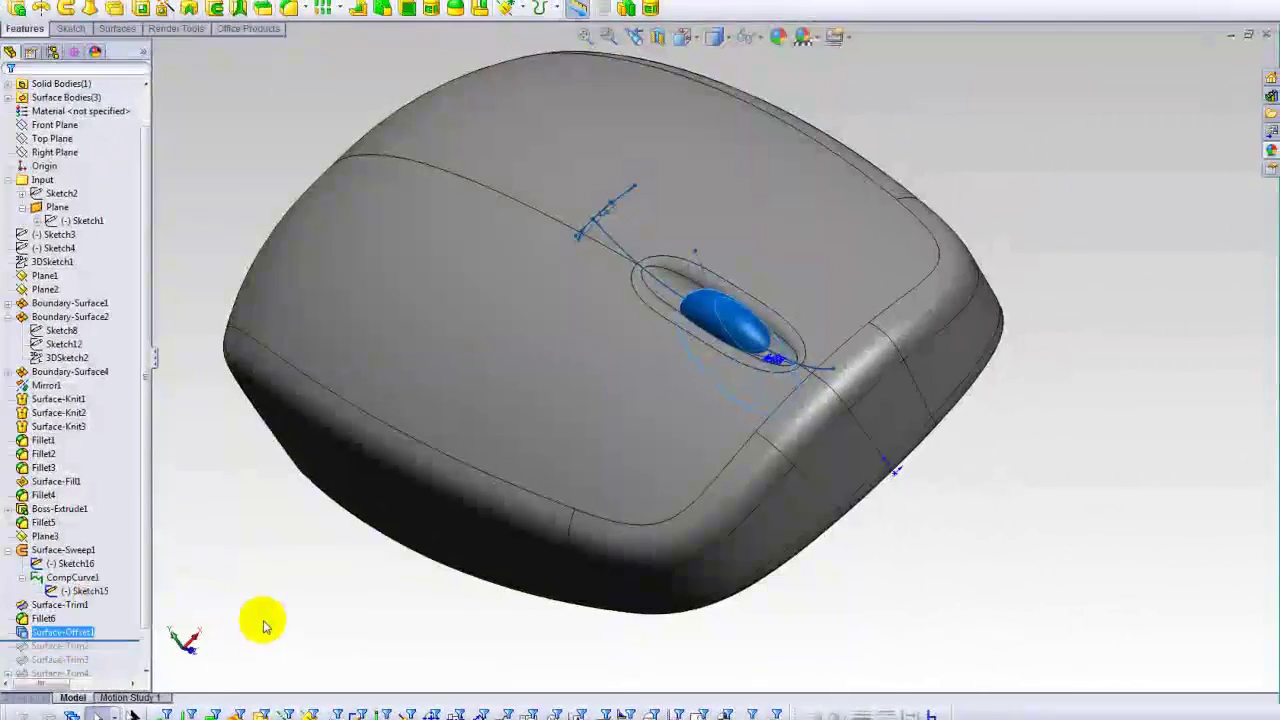
{"action": "right_click", "coordinate": [58, 632]}
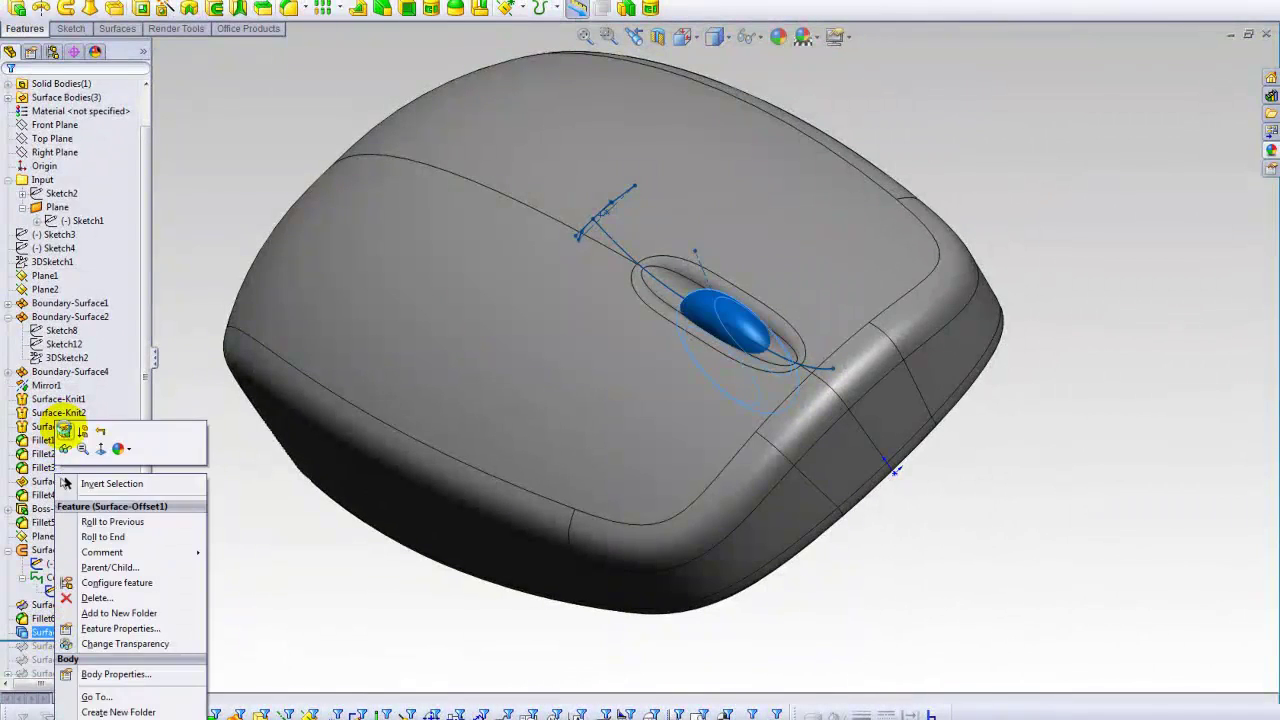
{"action": "left_click", "coordinate": [64, 431]}
{"action": "scroll", "coordinate": [686, 290], "scroll_direction": "down", "scroll_amount": 3}
{"action": "scroll", "coordinate": [722, 316], "scroll_direction": "down", "scroll_amount": 2}
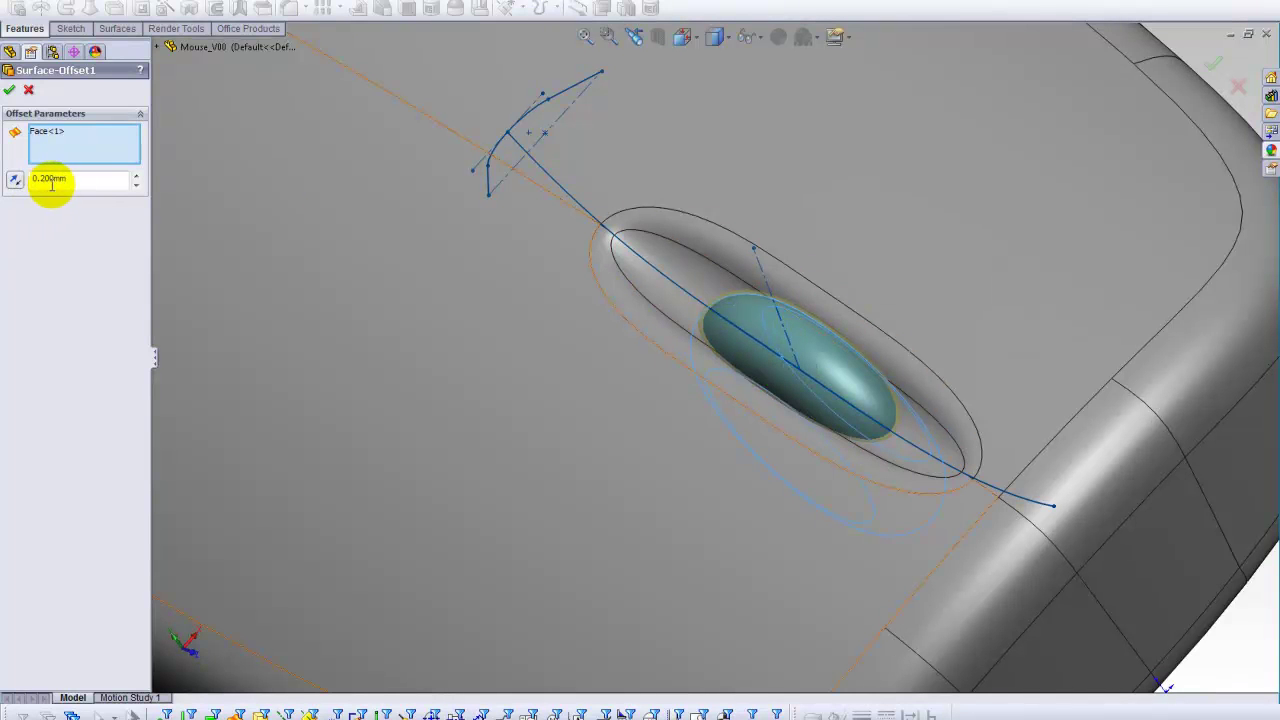
{"action": "left_click", "coordinate": [8, 92]}
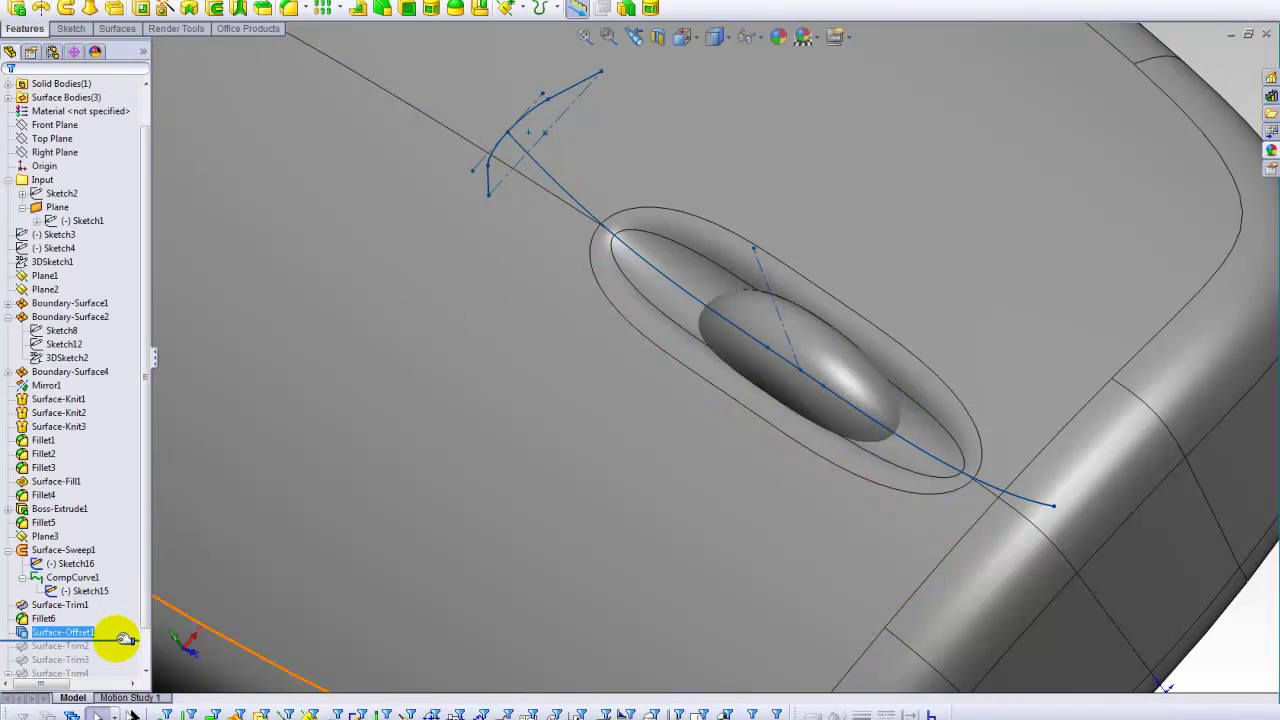
- Roll forward past Surface-Trim2 and Surface-Trim3, checking the elliptical edge around the wheel bump
{"action": "left_click_drag", "start_coordinate": [123, 650], "coordinate": [125, 654]}
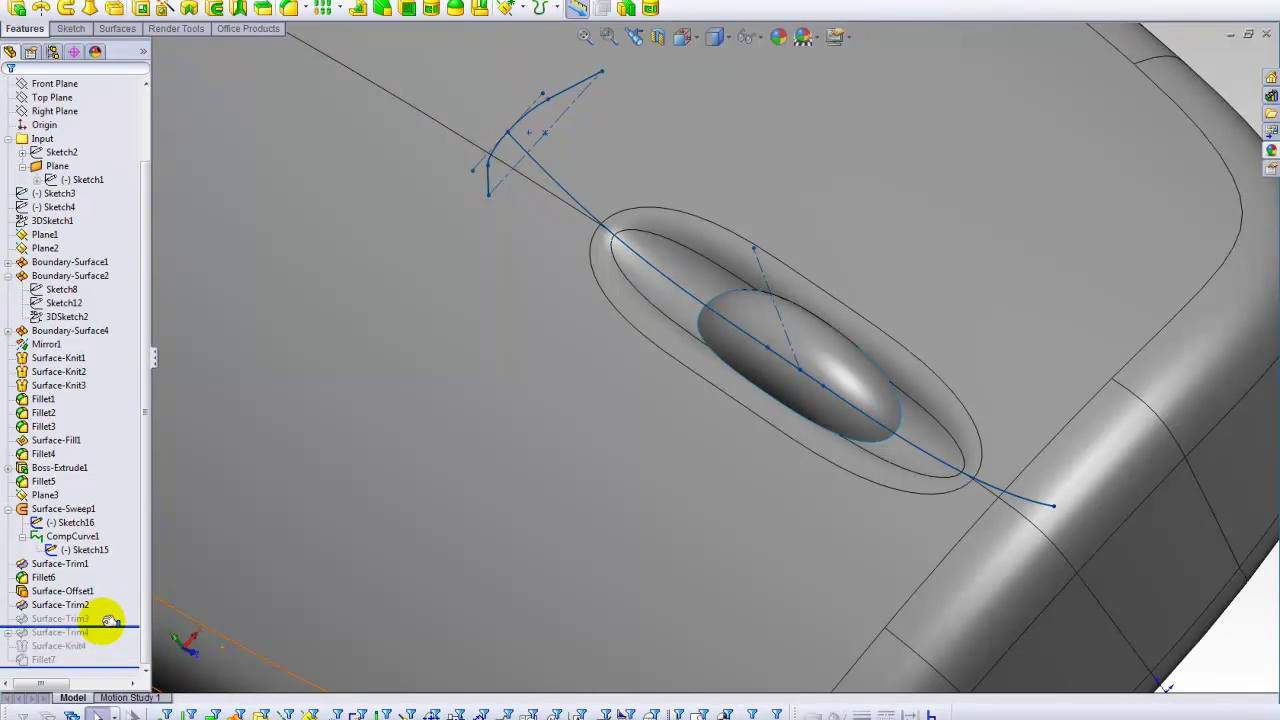
{"action": "left_click_drag", "start_coordinate": [110, 653], "coordinate": [100, 626]}
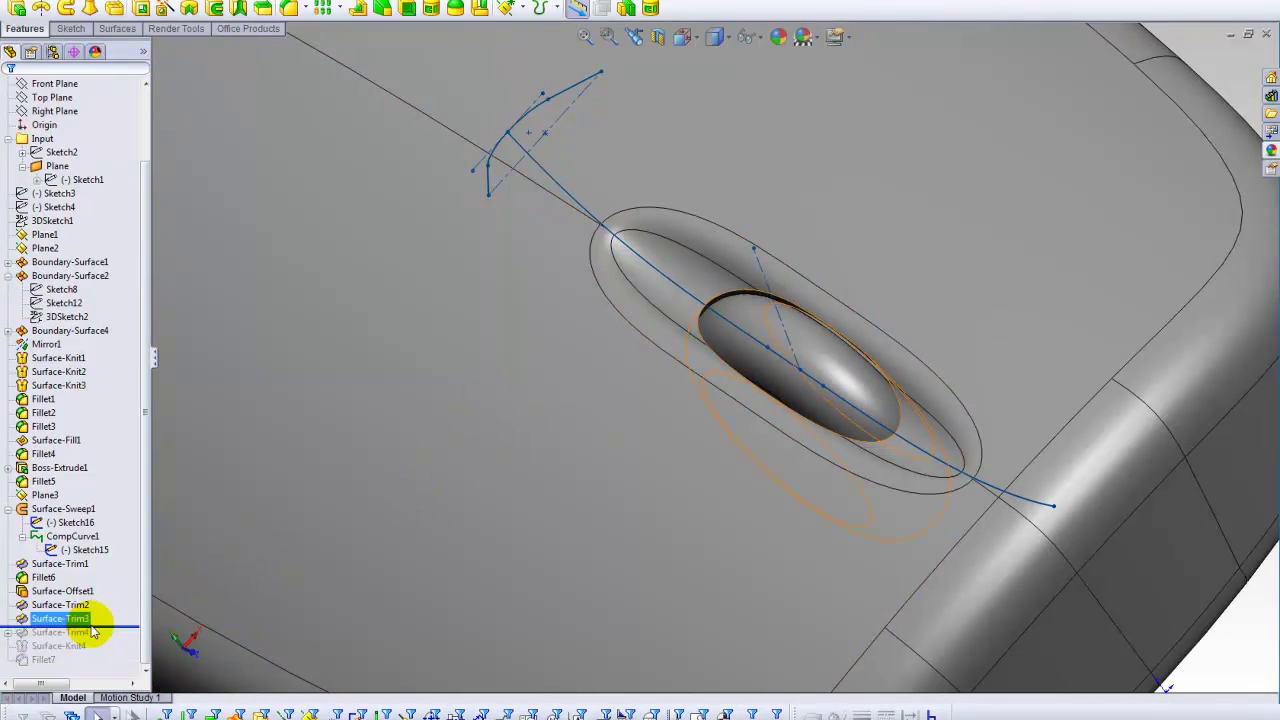
{"action": "left_click", "coordinate": [767, 265]}
{"action": "scroll", "coordinate": [767, 265], "scroll_direction": "up", "scroll_amount": 3}
{"action": "scroll", "coordinate": [767, 270], "scroll_direction": "up", "scroll_amount": 2}
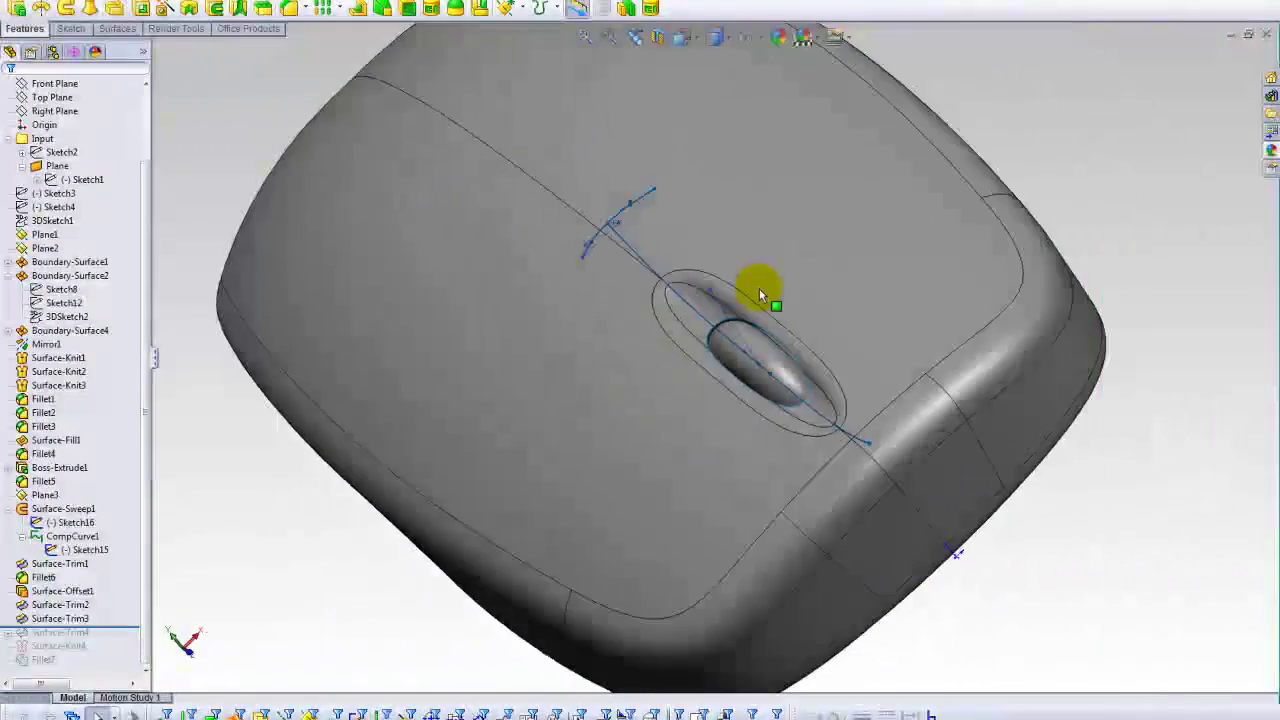
{"action": "scroll", "coordinate": [759, 288], "scroll_direction": "down", "scroll_amount": 5}
{"action": "key", "text": "Escape"}
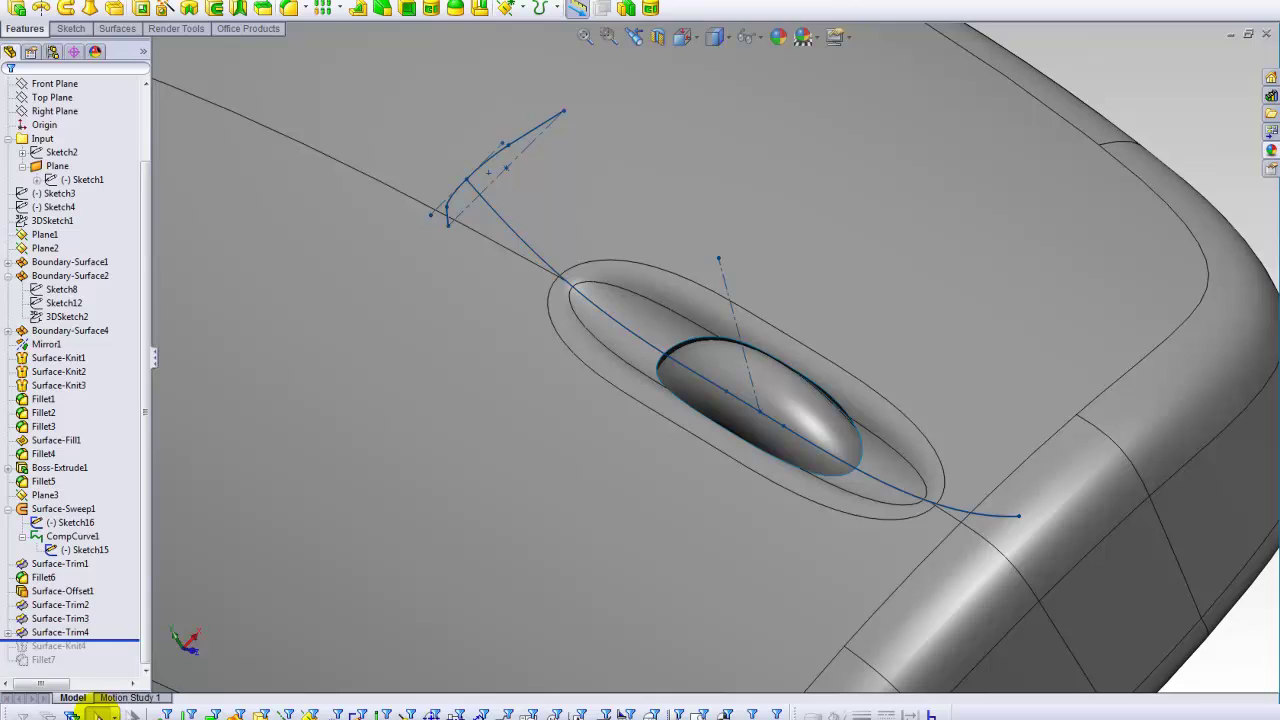
- Roll forward past Surface-Trim4 and Surface-Knit4 to restore the trimmed, knitted wheel bump
{"action": "left_click_drag", "start_coordinate": [112, 636], "coordinate": [117, 645]}
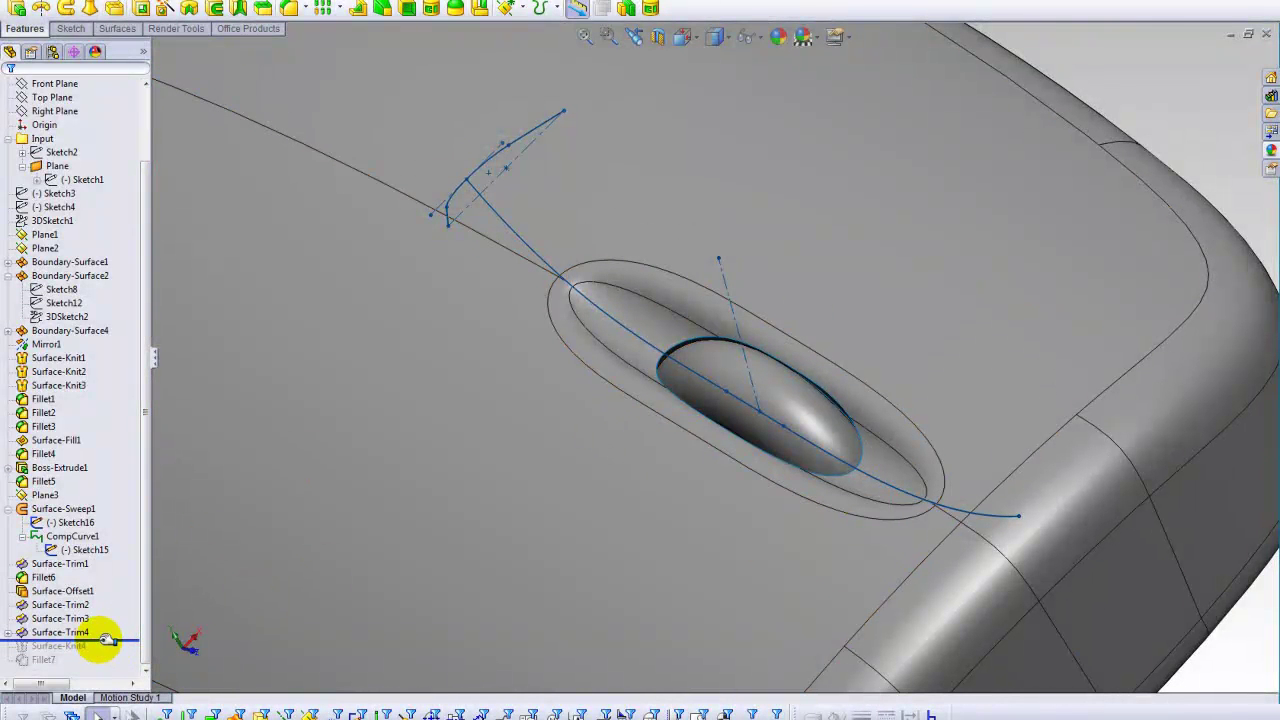
{"action": "middle_click_drag", "start_coordinate": [523, 403], "coordinate": [177, 517]}
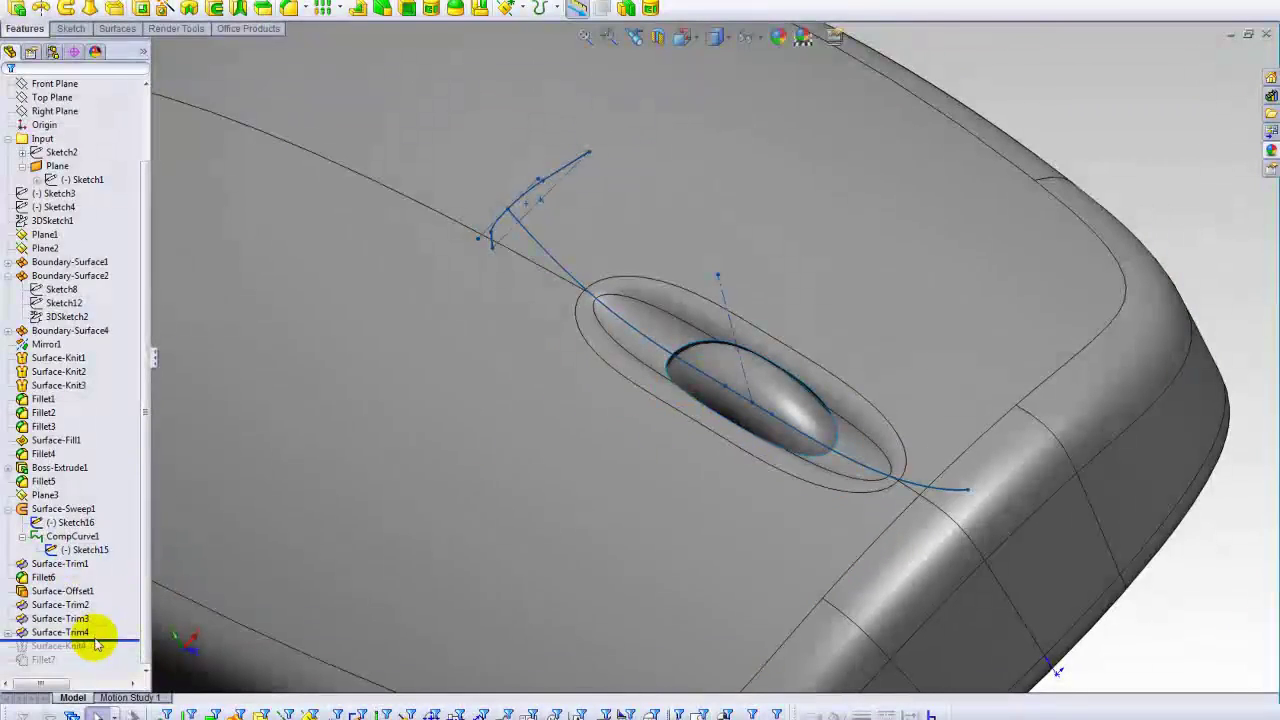
{"action": "left_click_drag", "start_coordinate": [80, 648], "coordinate": [80, 652]}
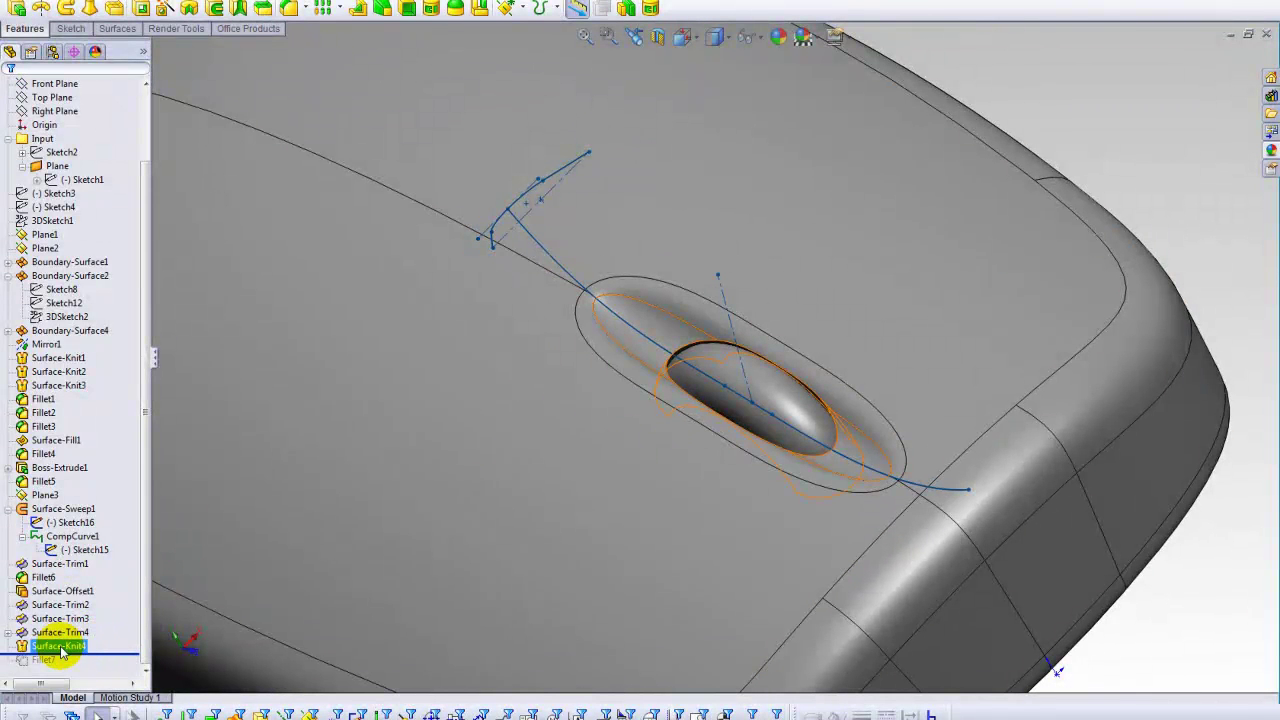
{"action": "scroll", "coordinate": [703, 352], "scroll_direction": "down", "scroll_amount": 2}
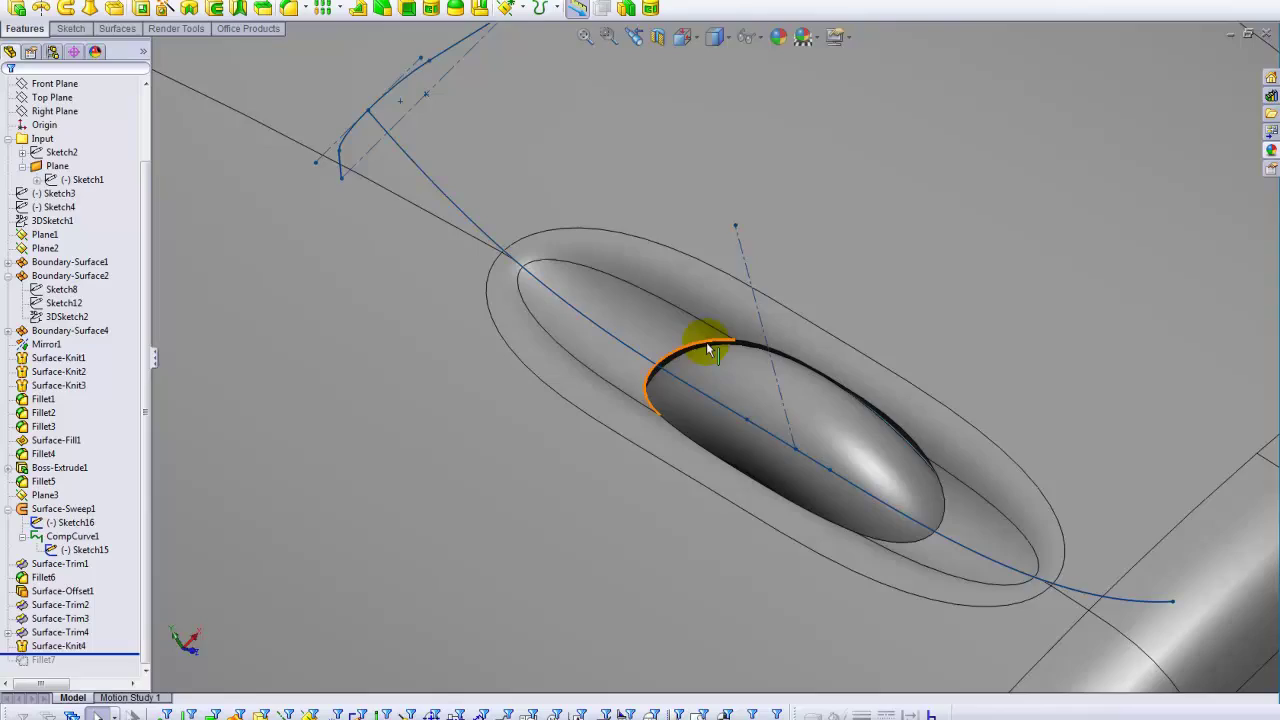
- Orbit around the wheel slot from several angles, selecting the offset wheel surface to check it
{"action": "left_click", "coordinate": [686, 400]}
{"action": "mouse_move", "coordinate": [686, 400]}
{"action": "middle_mouse_down"}
{"action": "mouse_move", "coordinate": [828, 428]}
{"action": "mouse_move", "coordinate": [674, 480]}
{"action": "mouse_move", "coordinate": [689, 551]}
{"action": "mouse_move", "coordinate": [771, 537]}
{"action": "mouse_move", "coordinate": [804, 558]}
{"action": "mouse_move", "coordinate": [857, 191]}
{"action": "middle_mouse_up"}
{"action": "scroll", "coordinate": [866, 339], "scroll_direction": "down", "scroll_amount": 3}
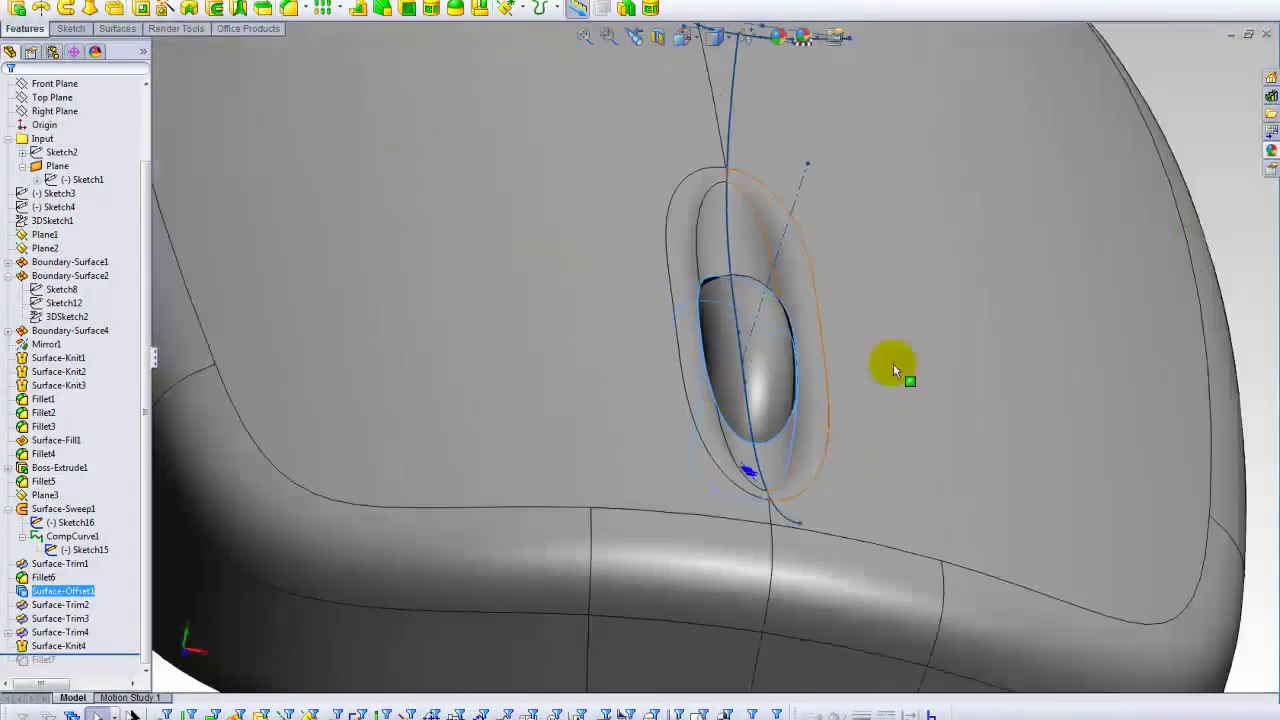
{"action": "mouse_move", "coordinate": [893, 370]}
{"action": "middle_mouse_down"}
{"action": "mouse_move", "coordinate": [848, 354]}
{"action": "mouse_move", "coordinate": [826, 326]}
{"action": "mouse_move", "coordinate": [839, 421]}
{"action": "mouse_move", "coordinate": [767, 320]}
{"action": "mouse_move", "coordinate": [857, 120]}
{"action": "middle_mouse_up"}
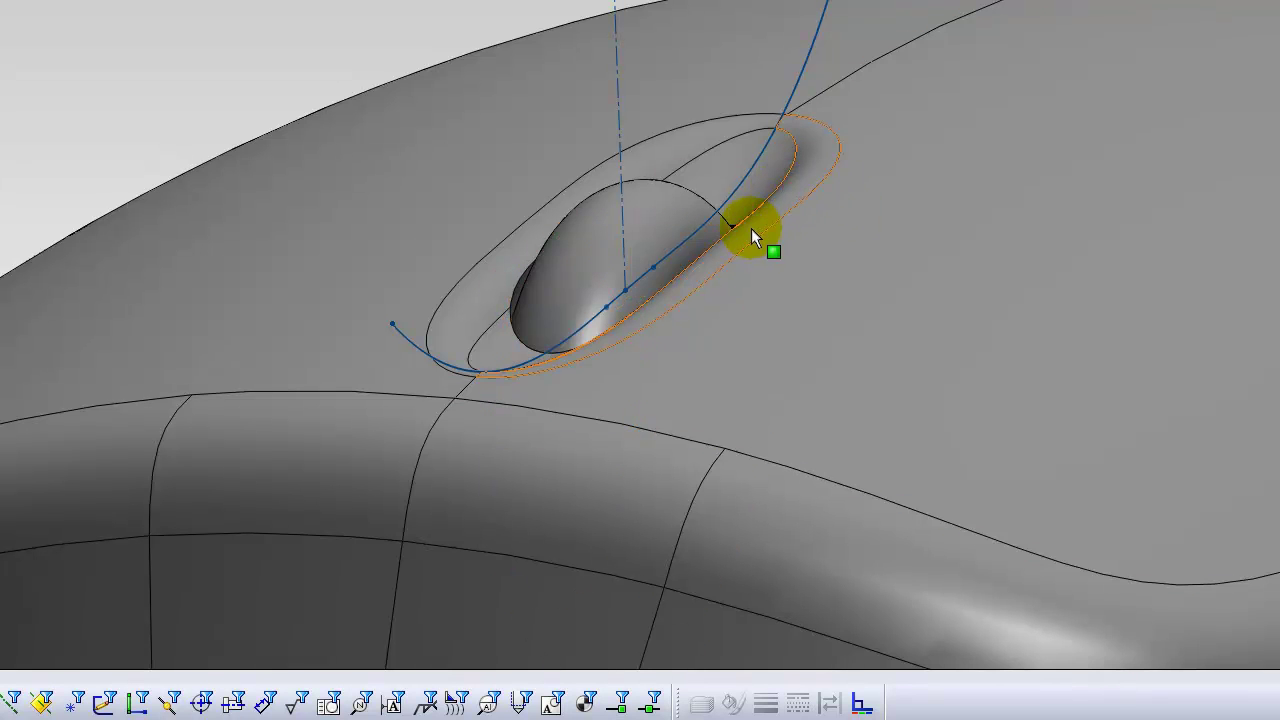
{"action": "left_click", "coordinate": [515, 302]}
{"action": "middle_click_drag", "start_coordinate": [541, 310], "coordinate": [676, 380]}
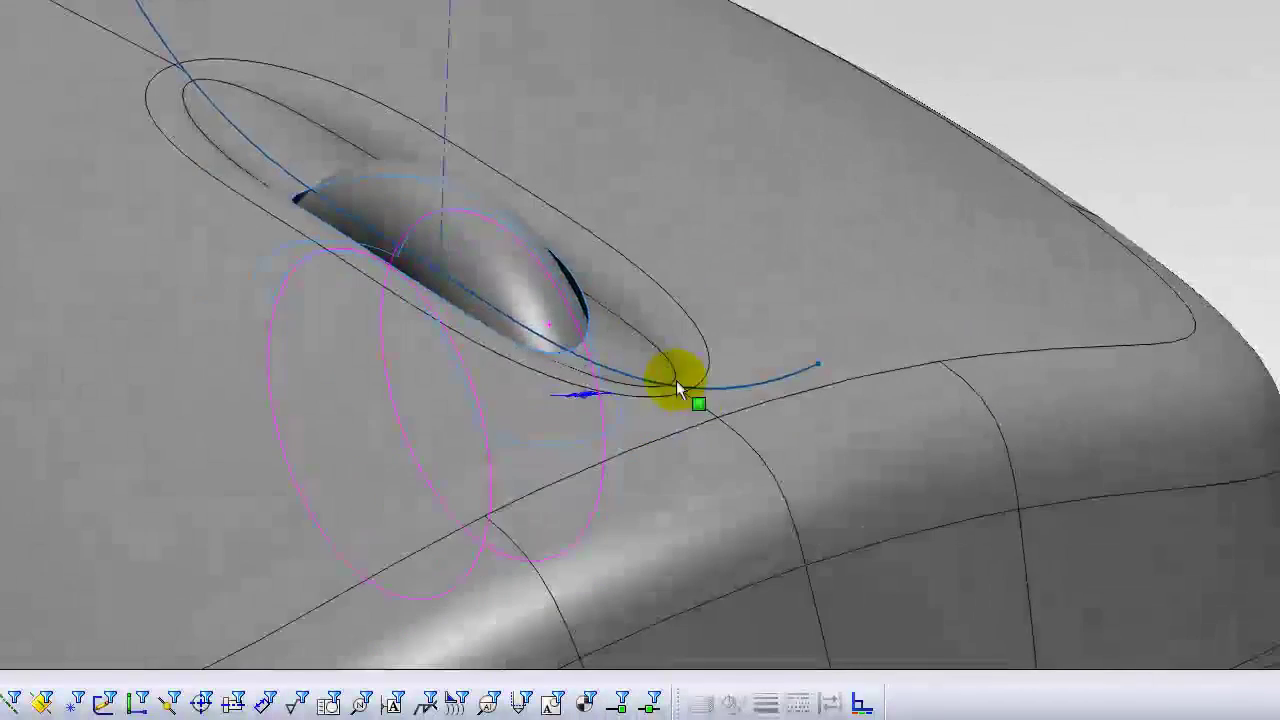
{"action": "left_click_drag", "start_coordinate": [676, 380], "coordinate": [601, 331]}
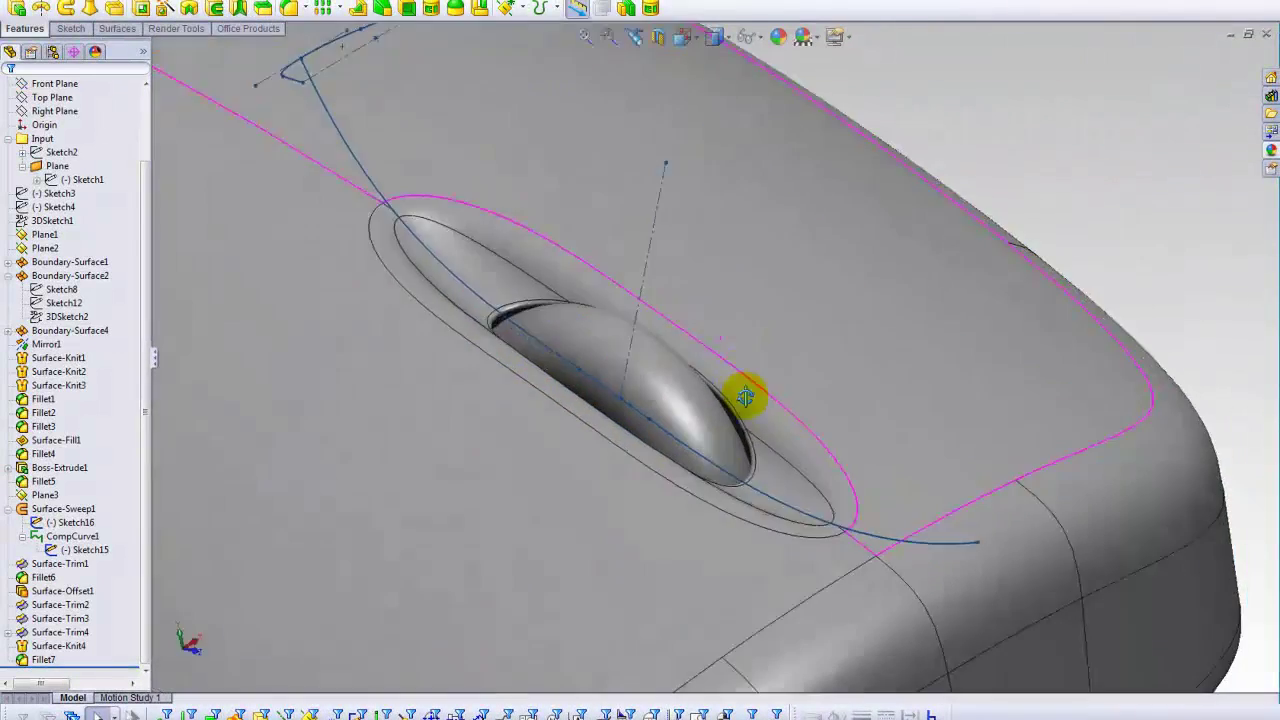
- Orbit and zoom around the scroll-wheel bump to view it steeply and from the top
{"action": "middle_click_drag", "start_coordinate": [737, 394], "coordinate": [594, 251]}
{"action": "scroll", "coordinate": [591, 380], "scroll_direction": "down", "scroll_amount": 3}
{"action": "scroll", "coordinate": [600, 372], "scroll_direction": "down", "scroll_amount": 2}
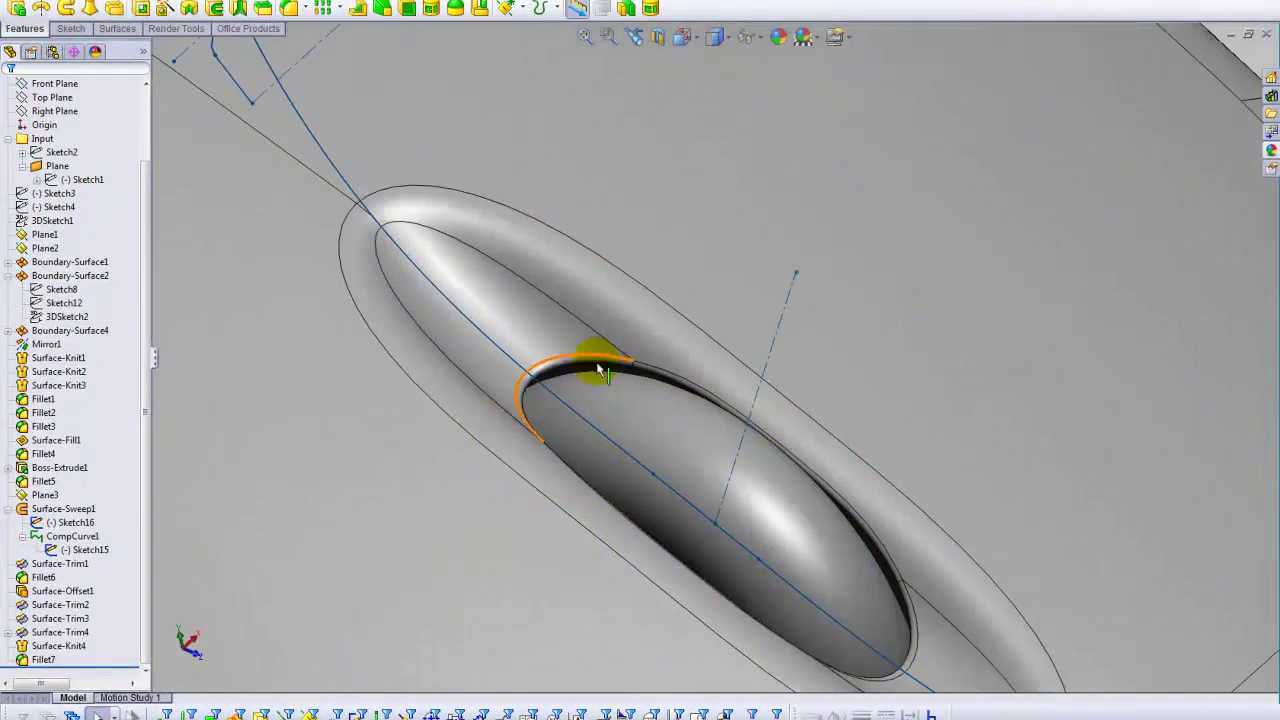
{"action": "scroll", "coordinate": [568, 371], "scroll_direction": "up", "scroll_amount": 2}
{"action": "scroll", "coordinate": [640, 424], "scroll_direction": "up", "scroll_amount": 4}
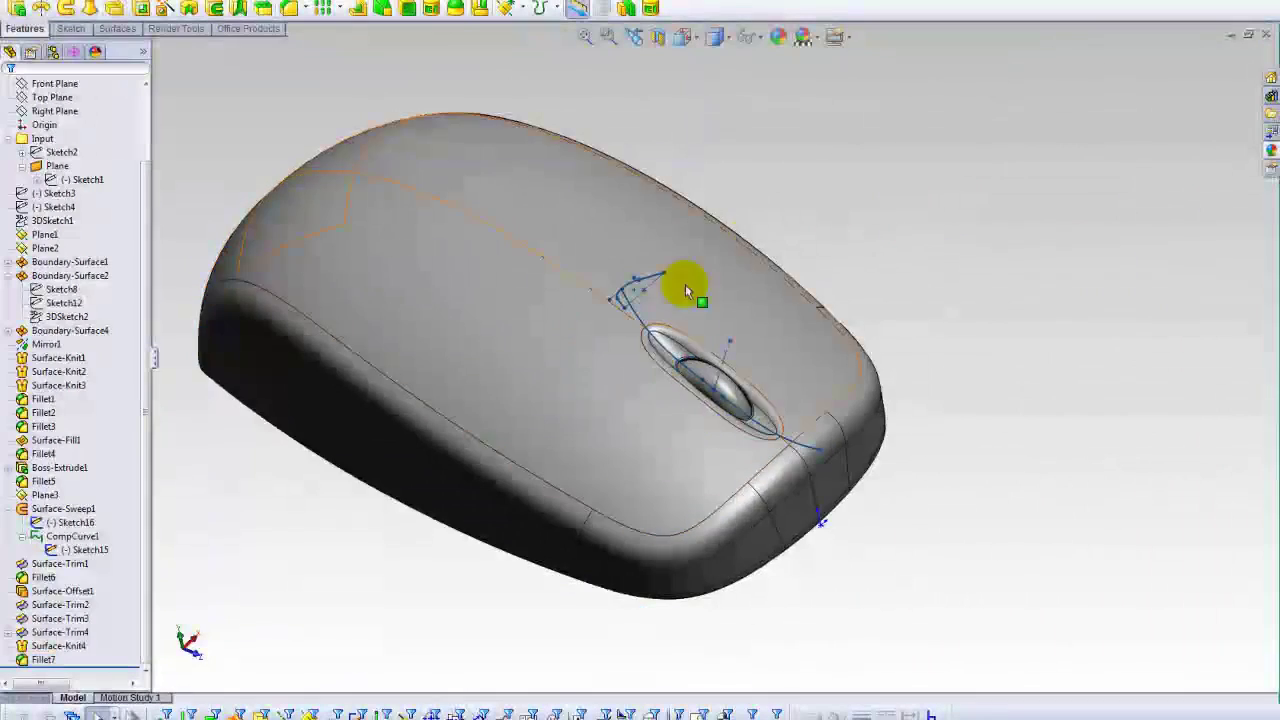
{"action": "scroll", "coordinate": [684, 378], "scroll_direction": "down", "scroll_amount": 1}
{"action": "middle_click_drag", "start_coordinate": [684, 378], "coordinate": [666, 271]}
{"action": "scroll", "coordinate": [687, 303], "scroll_direction": "down", "scroll_amount": 3}
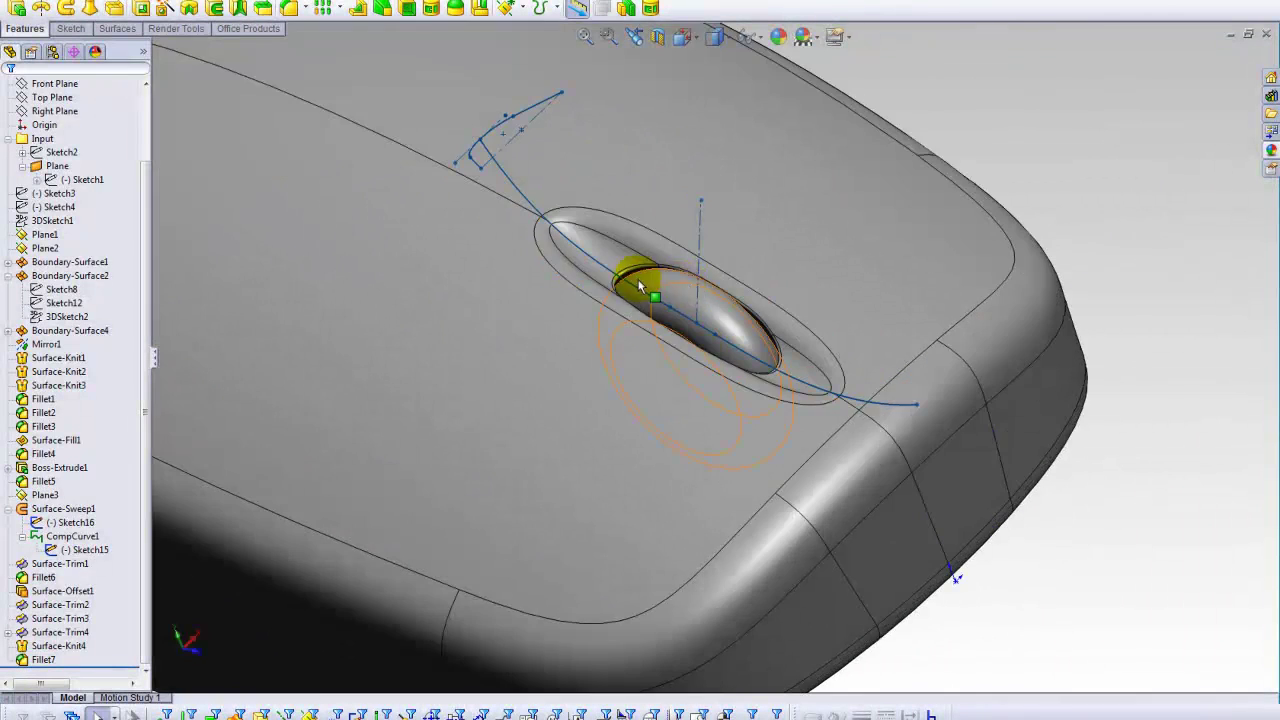
{"action": "scroll", "coordinate": [645, 289], "scroll_direction": "down", "scroll_amount": 2}
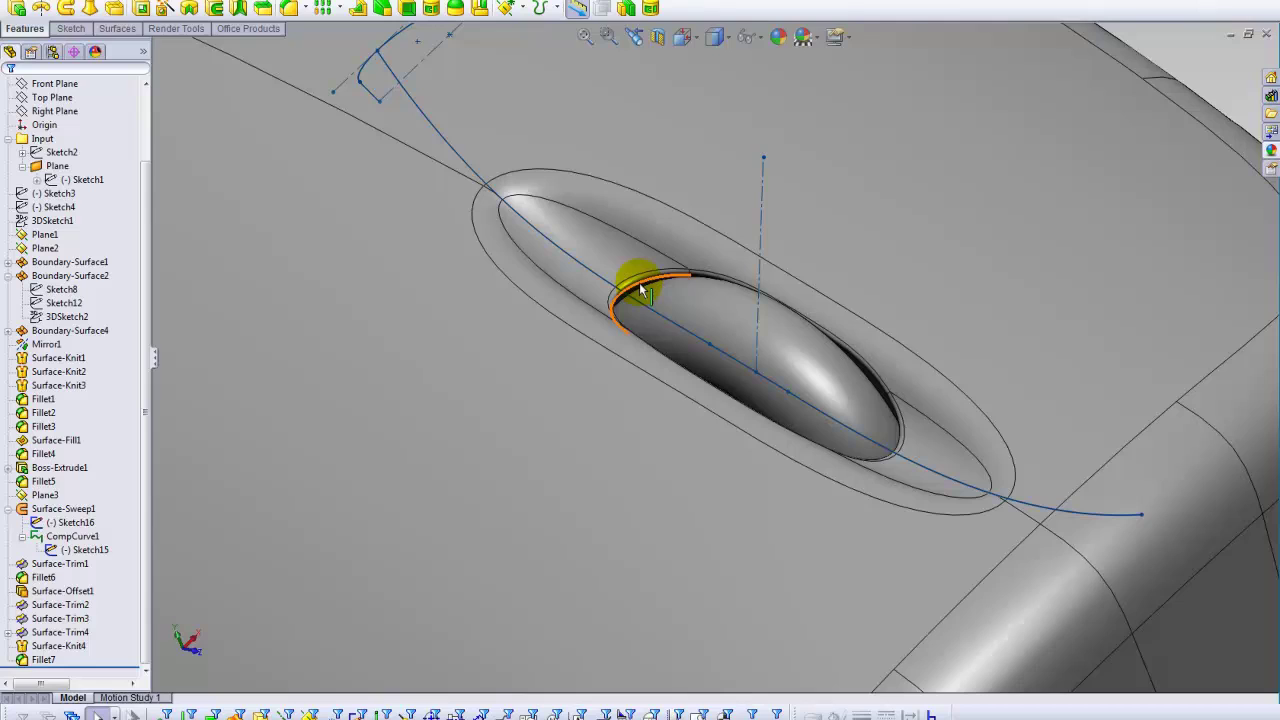
- Select and deselect Surface-Offset1, then orbit out to an angled view of the whole mouse
{"action": "left_click", "coordinate": [640, 293]}
{"action": "scroll", "coordinate": [739, 353], "scroll_direction": "up", "scroll_amount": 3}
{"action": "mouse_move", "coordinate": [739, 353]}
{"action": "middle_mouse_down"}
{"action": "mouse_move", "coordinate": [766, 257]}
{"action": "mouse_move", "coordinate": [828, 270]}
{"action": "mouse_move", "coordinate": [574, 368]}
{"action": "middle_mouse_up"}
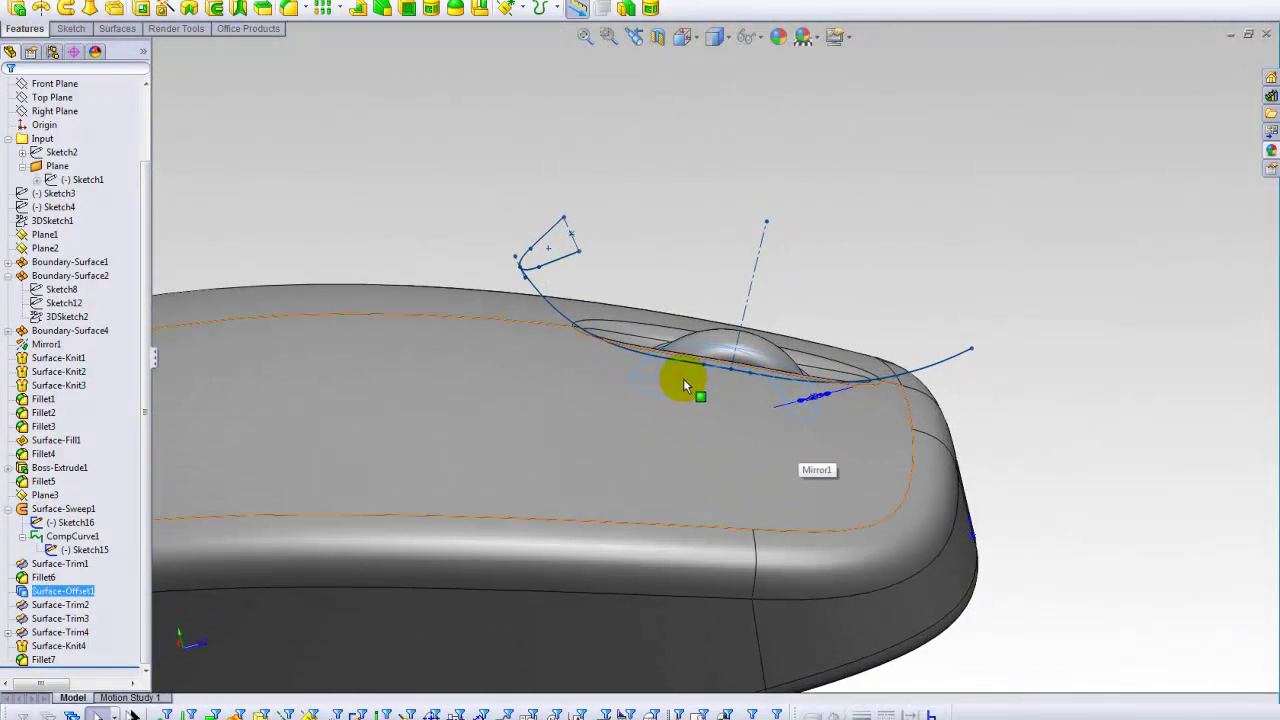
{"action": "left_click", "coordinate": [657, 206]}
{"action": "scroll", "coordinate": [660, 349], "scroll_direction": "down", "scroll_amount": 3}
{"action": "scroll", "coordinate": [663, 357], "scroll_direction": "down", "scroll_amount": 3}
{"action": "middle_click_drag", "start_coordinate": [683, 395], "coordinate": [676, 403]}
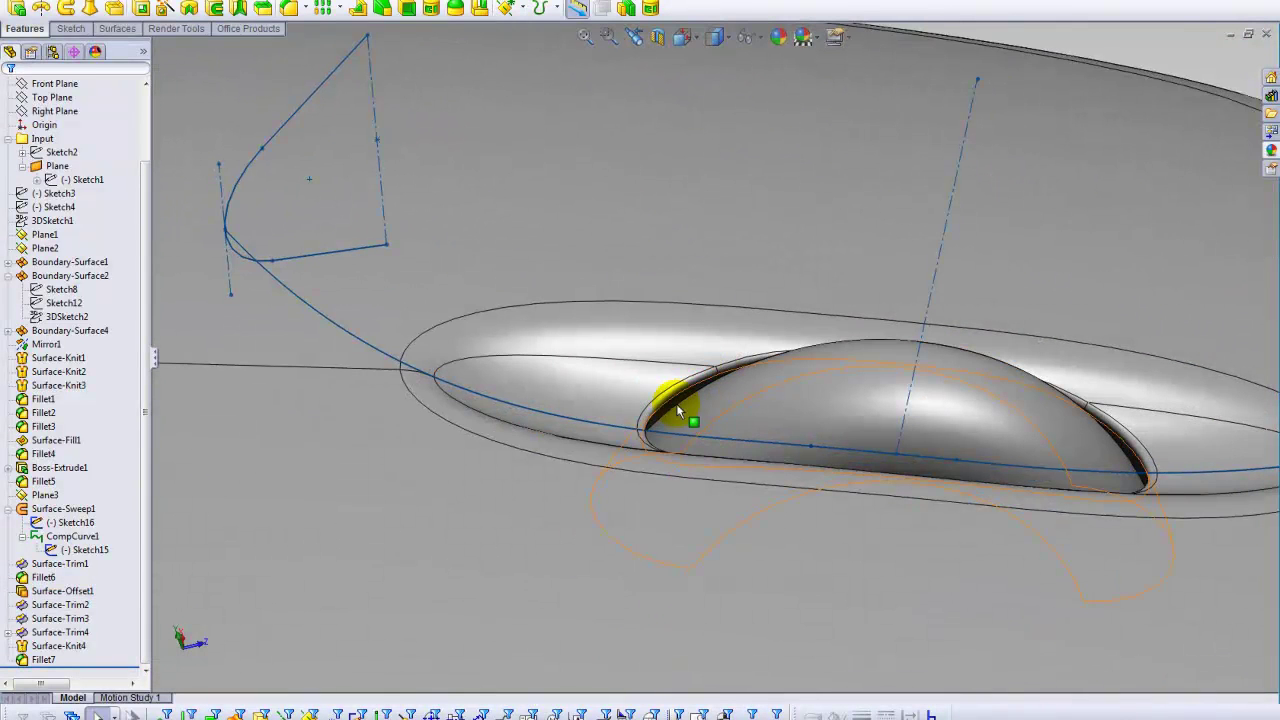
{"action": "scroll", "coordinate": [760, 260], "scroll_direction": "up", "scroll_amount": 5}
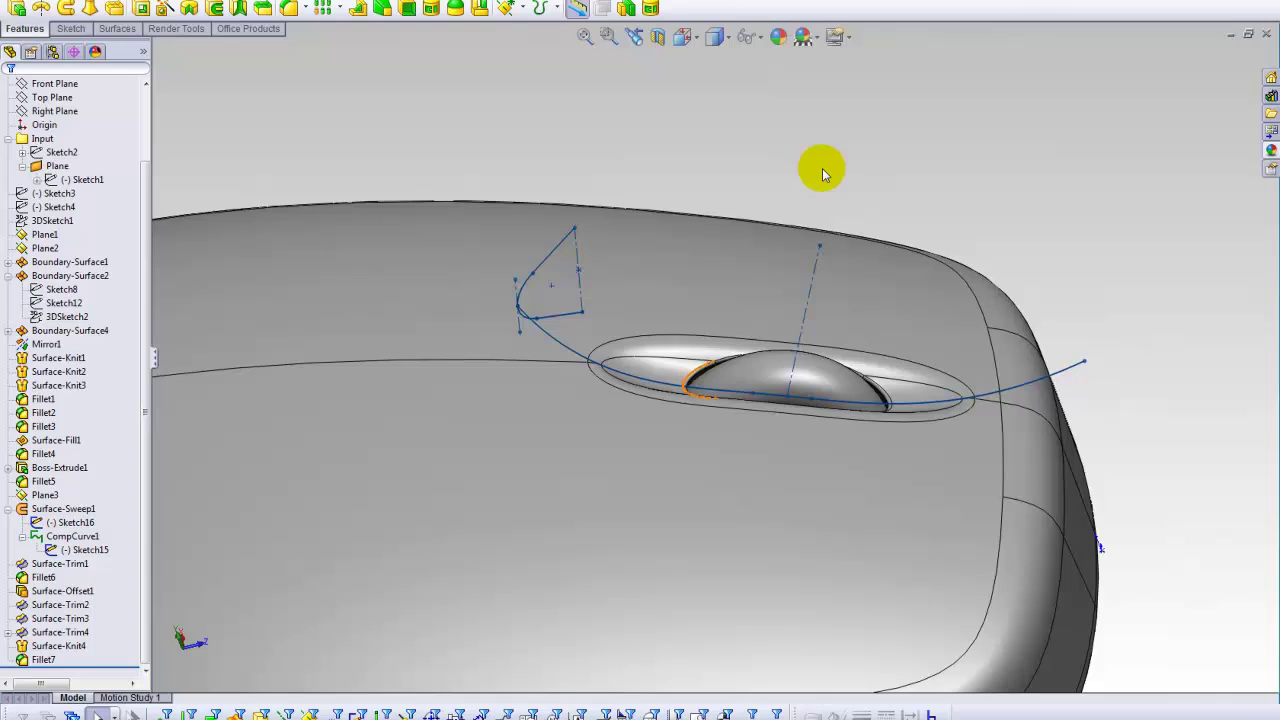
{"action": "scroll", "coordinate": [666, 349], "scroll_direction": "down", "scroll_amount": 1}
{"action": "scroll", "coordinate": [680, 250], "scroll_direction": "down", "scroll_amount": 2}
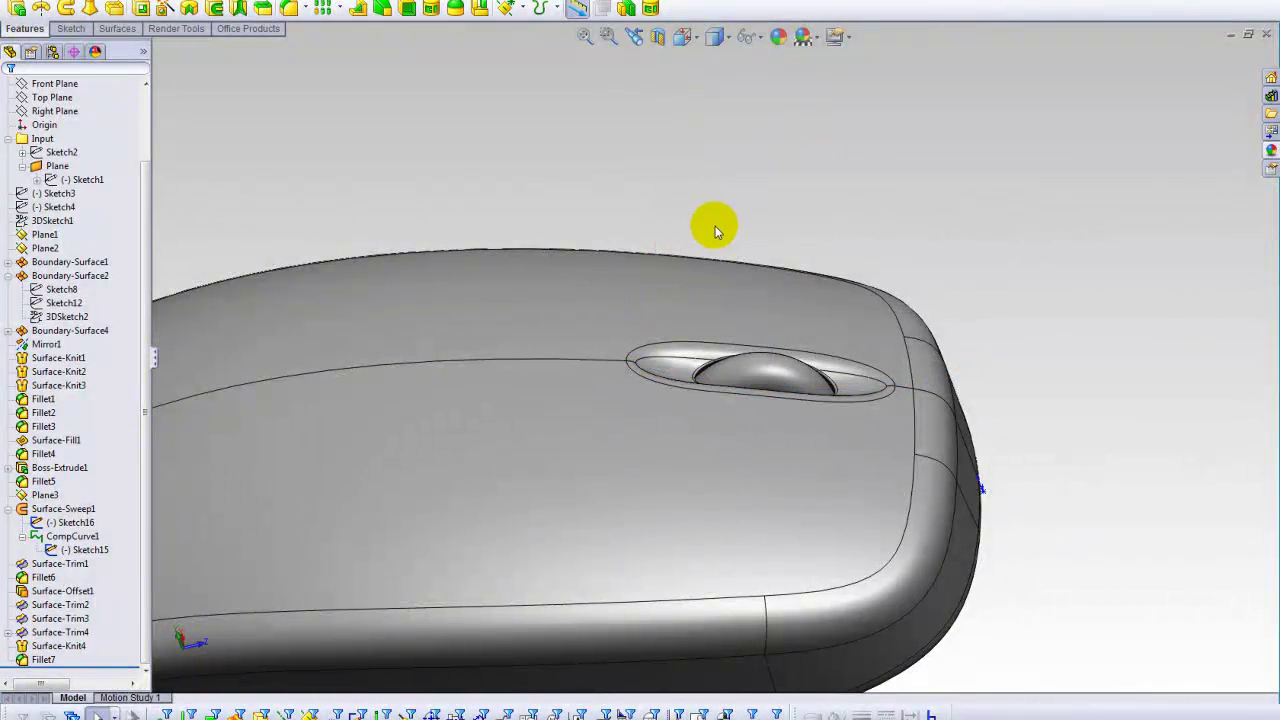
{"action": "mouse_move", "coordinate": [400, 314]}
{"action": "middle_mouse_down"}
{"action": "mouse_move", "coordinate": [466, 214]}
{"action": "mouse_move", "coordinate": [686, 206]}
{"action": "mouse_move", "coordinate": [591, 209]}
{"action": "mouse_move", "coordinate": [737, 163]}
{"action": "mouse_move", "coordinate": [851, 300]}
{"action": "mouse_move", "coordinate": [591, 286]}
{"action": "middle_mouse_up"}
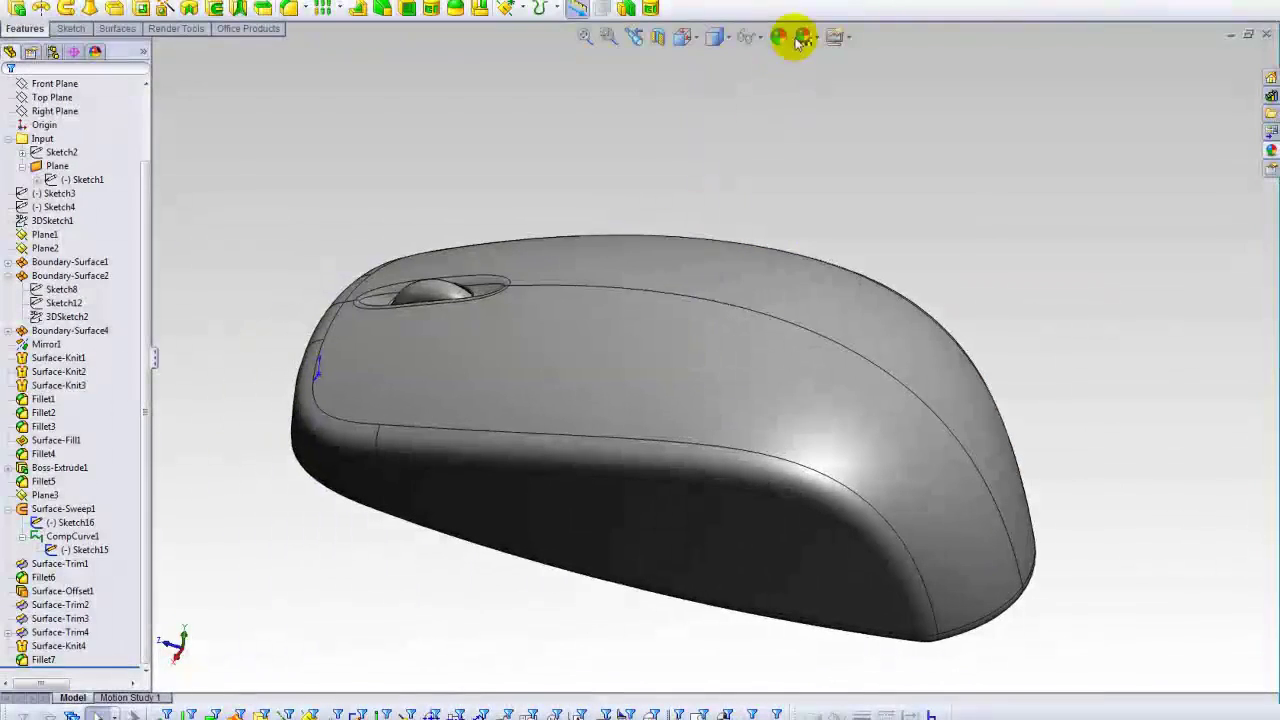
- Switch the display style to Shaded without edge lines
{"action": "left_click", "coordinate": [837, 36]}
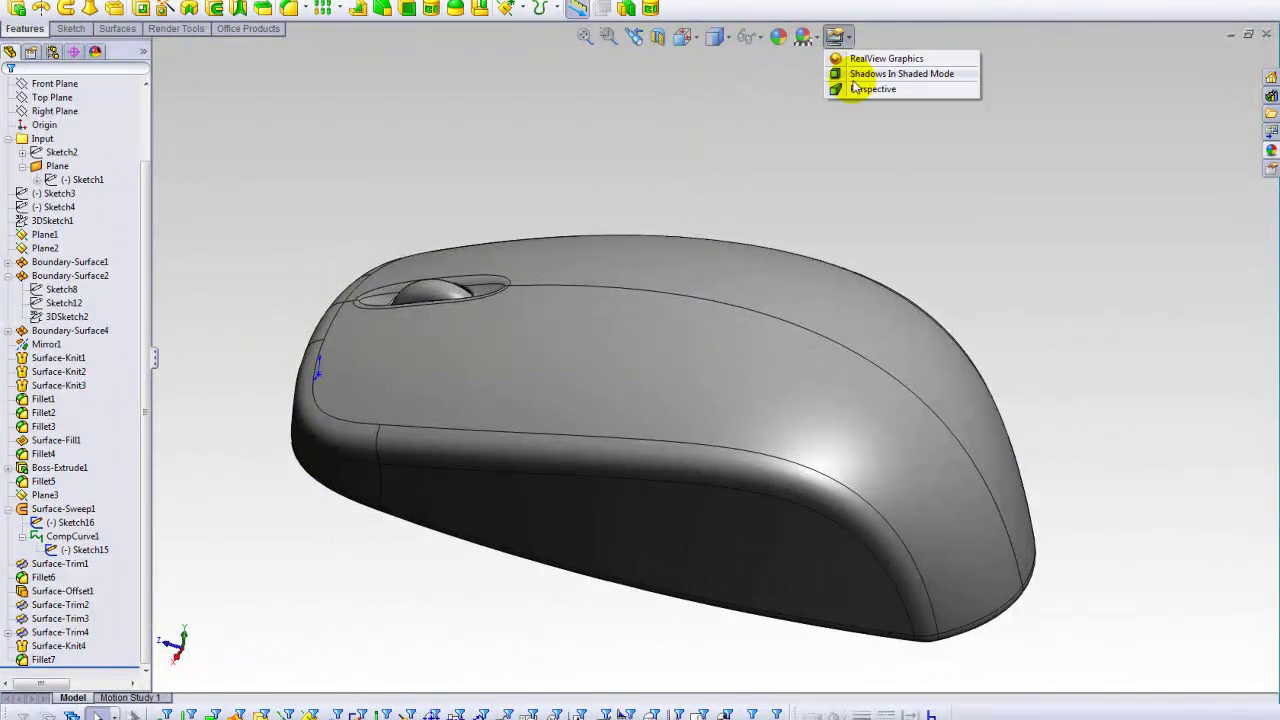
{"action": "left_click", "coordinate": [722, 40]}
{"action": "left_click", "coordinate": [714, 114]}
- Orbit and pan the shaded mouse from side view to a tilted top-down view
{"action": "mouse_move", "coordinate": [491, 277]}
{"action": "middle_mouse_down"}
{"action": "mouse_move", "coordinate": [570, 316]}
{"action": "mouse_move", "coordinate": [571, 363]}
{"action": "mouse_move", "coordinate": [600, 390]}
{"action": "middle_mouse_up"}
{"action": "mouse_move", "coordinate": [790, 426]}
{"action": "middle_mouse_down"}
{"action": "mouse_move", "coordinate": [720, 394]}
{"action": "mouse_move", "coordinate": [677, 297]}
{"action": "mouse_move", "coordinate": [580, 229]}
{"action": "mouse_move", "coordinate": [595, 414]}
{"action": "mouse_move", "coordinate": [606, 386]}
{"action": "mouse_move", "coordinate": [849, 346]}
{"action": "mouse_move", "coordinate": [903, 543]}
{"action": "middle_mouse_up"}
{"action": "mouse_move", "coordinate": [398, 411]}
{"action": "middle_mouse_down", "text": "shift"}
{"action": "mouse_move", "coordinate": [398, 400]}
{"action": "mouse_move", "coordinate": [386, 430]}
{"action": "middle_mouse_up", "text": "shift"}
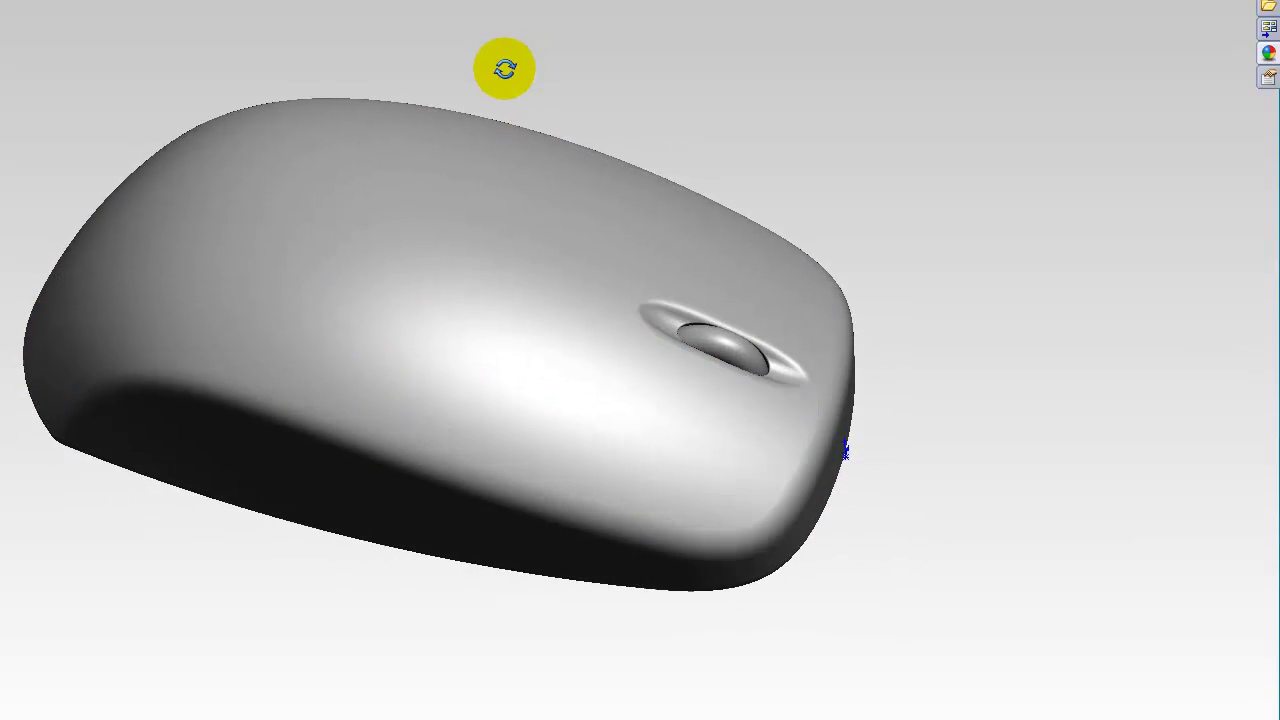
{"action": "middle_click_drag", "start_coordinate": [504, 68], "coordinate": [494, 100]}
{"action": "middle_click_drag", "start_coordinate": [471, 283], "coordinate": [434, 386]}
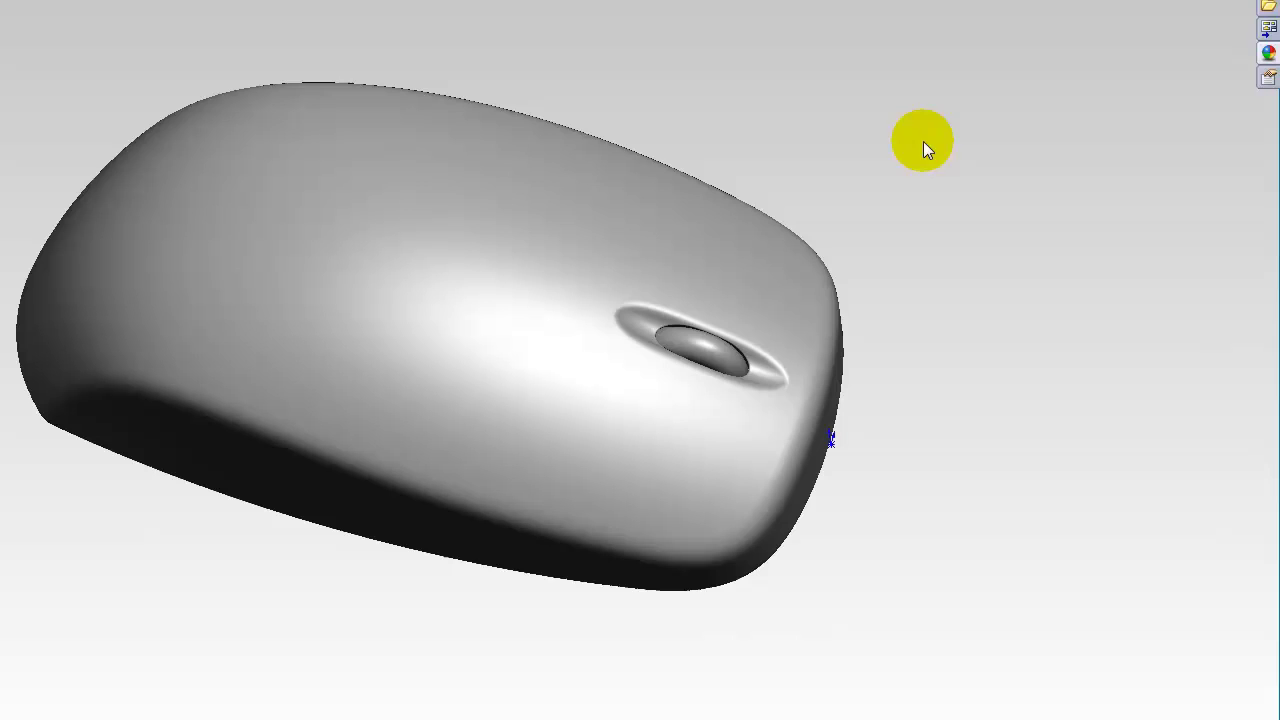
{"action": "mouse_move", "coordinate": [609, 286]}
{"action": "middle_mouse_down"}
{"action": "mouse_move", "coordinate": [601, 365]}
{"action": "mouse_move", "coordinate": [551, 237]}
{"action": "mouse_move", "coordinate": [646, 180]}
{"action": "mouse_move", "coordinate": [671, 306]}
{"action": "mouse_move", "coordinate": [642, 300]}
{"action": "mouse_move", "coordinate": [597, 246]}
{"action": "mouse_move", "coordinate": [651, 289]}
{"action": "mouse_move", "coordinate": [945, 173]}
{"action": "middle_mouse_up"}
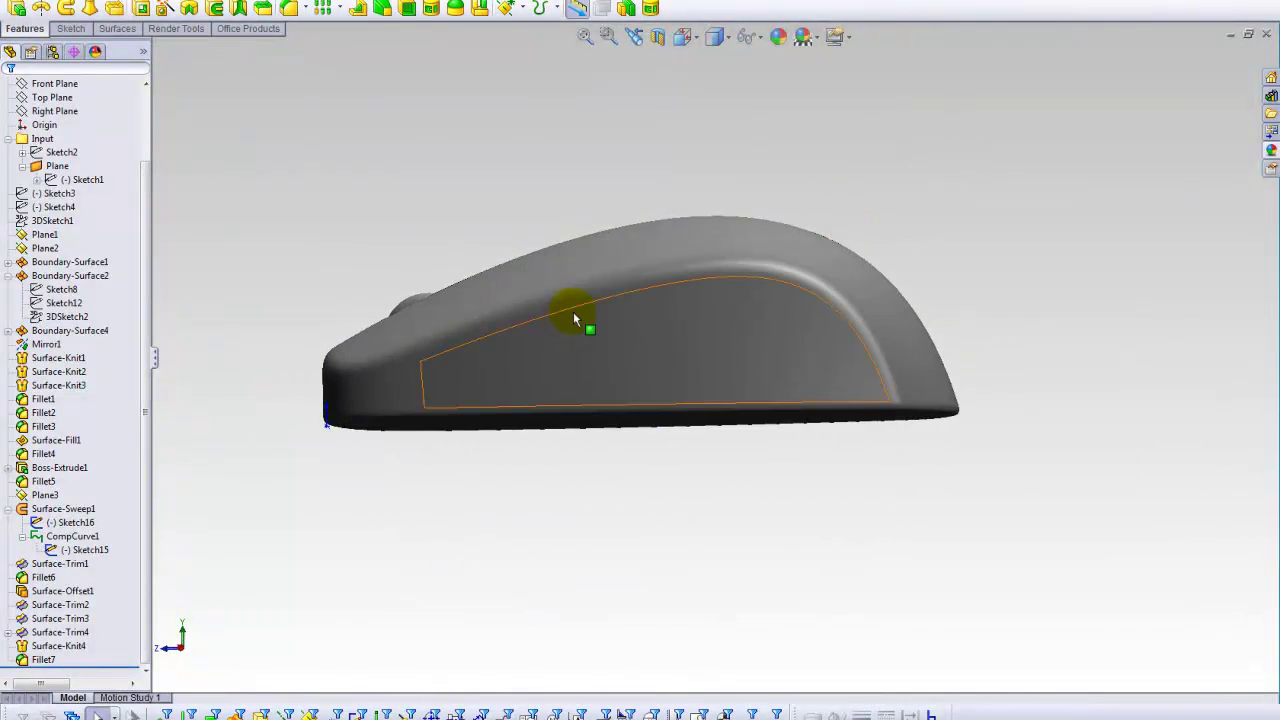
{"action": "mouse_move", "coordinate": [577, 323]}
{"action": "middle_mouse_down"}
{"action": "mouse_move", "coordinate": [600, 229]}
{"action": "mouse_move", "coordinate": [723, 254]}
{"action": "mouse_move", "coordinate": [740, 240]}
{"action": "middle_mouse_up"}
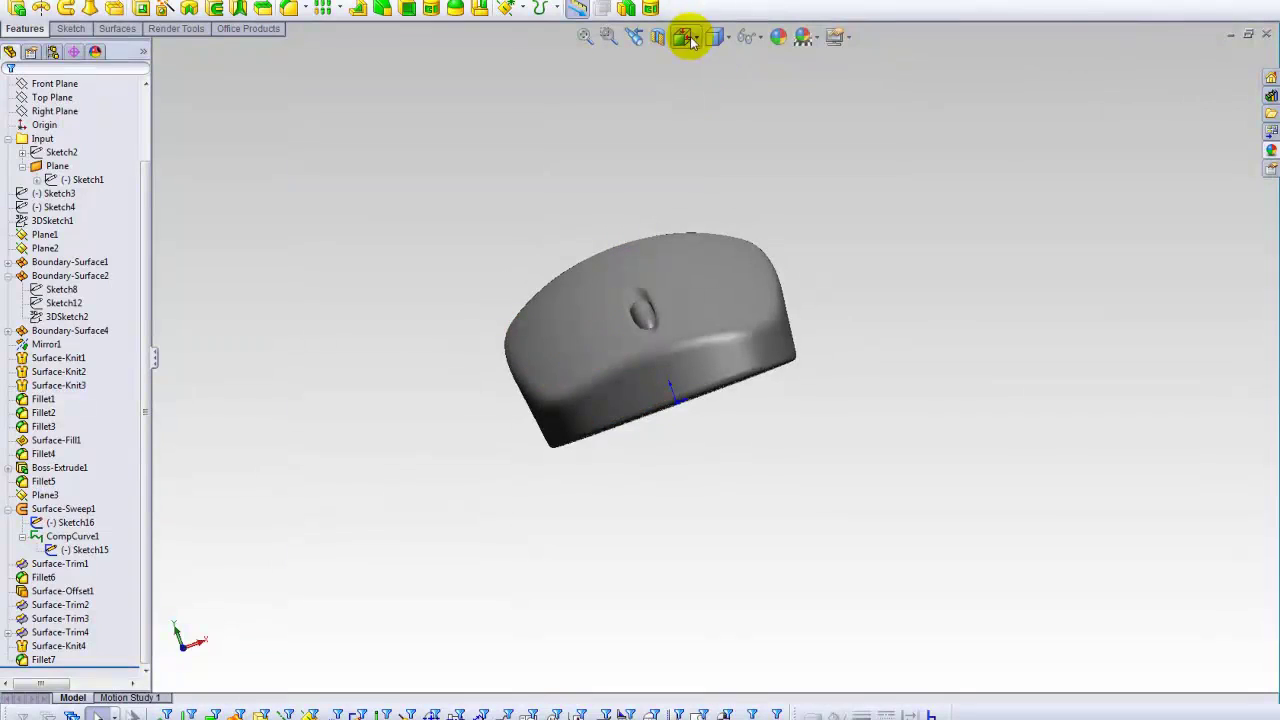
- Snap to the Front view of the mouse and zoom out to half size
{"action": "left_click", "coordinate": [686, 37]}
{"action": "left_click", "coordinate": [708, 91]}
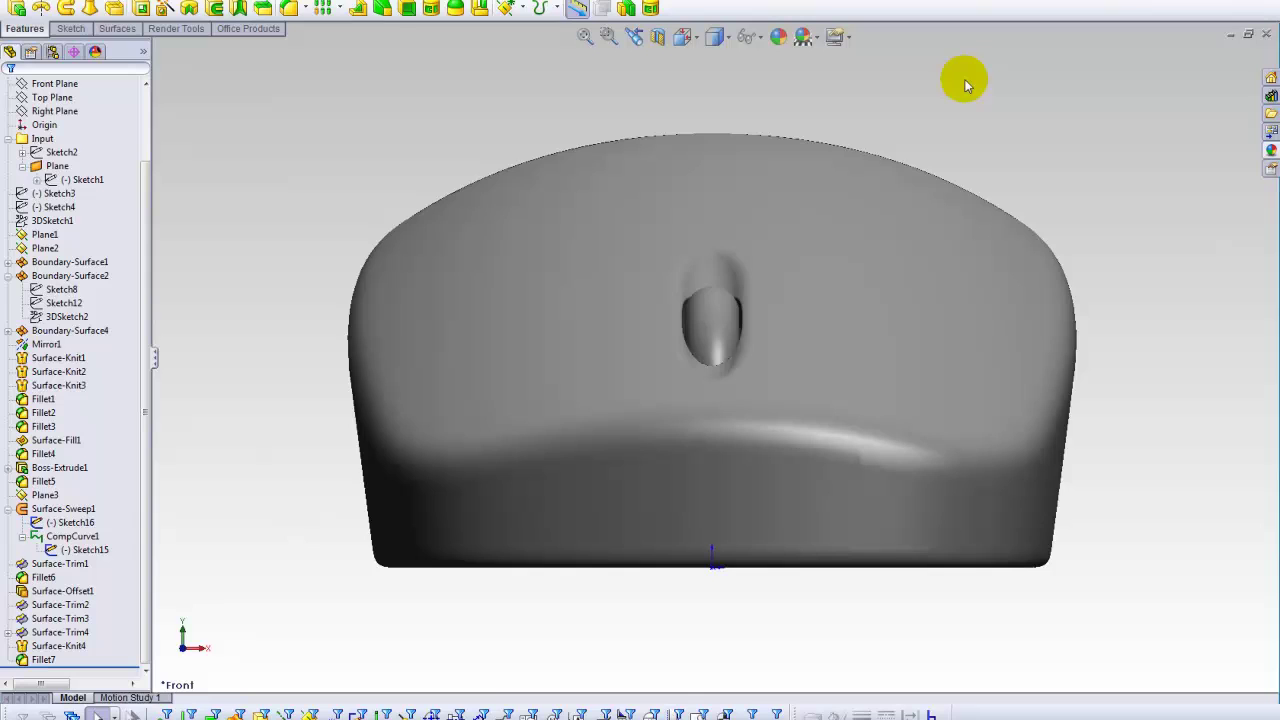
{"action": "key", "text": "z"}
{"action": "key", "text": "z"}
{"action": "key", "text": "z"}
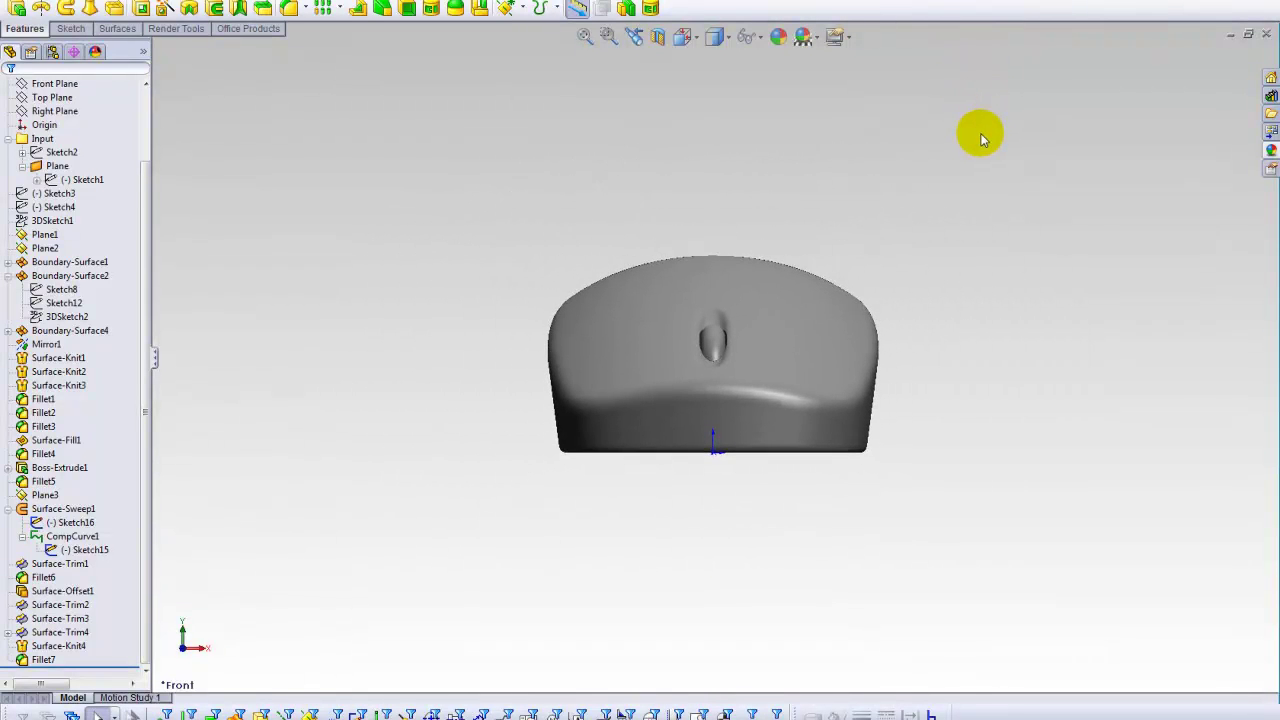
- Rotate the view in 90° steps through side, top and bottom views
{"action": "key", "text": "shift+Left"}
{"action": "key", "text": "shift+Left"}
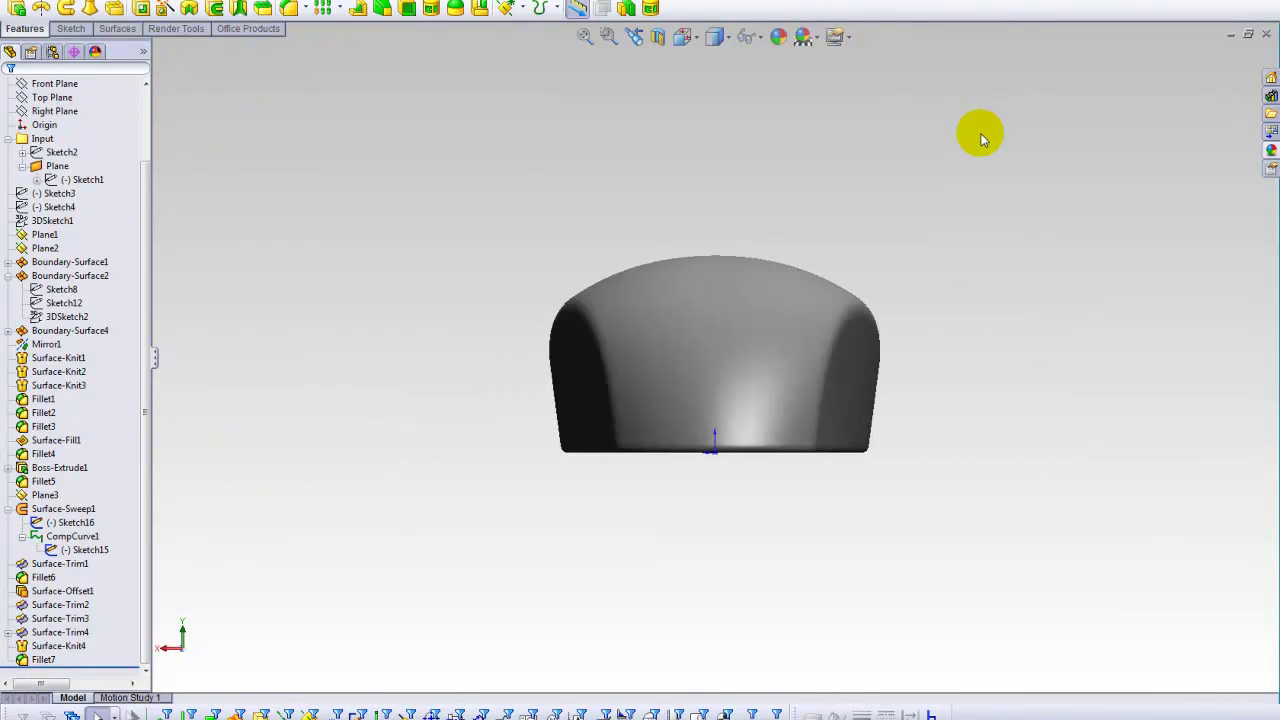
{"action": "key", "text": "shift+Down"}
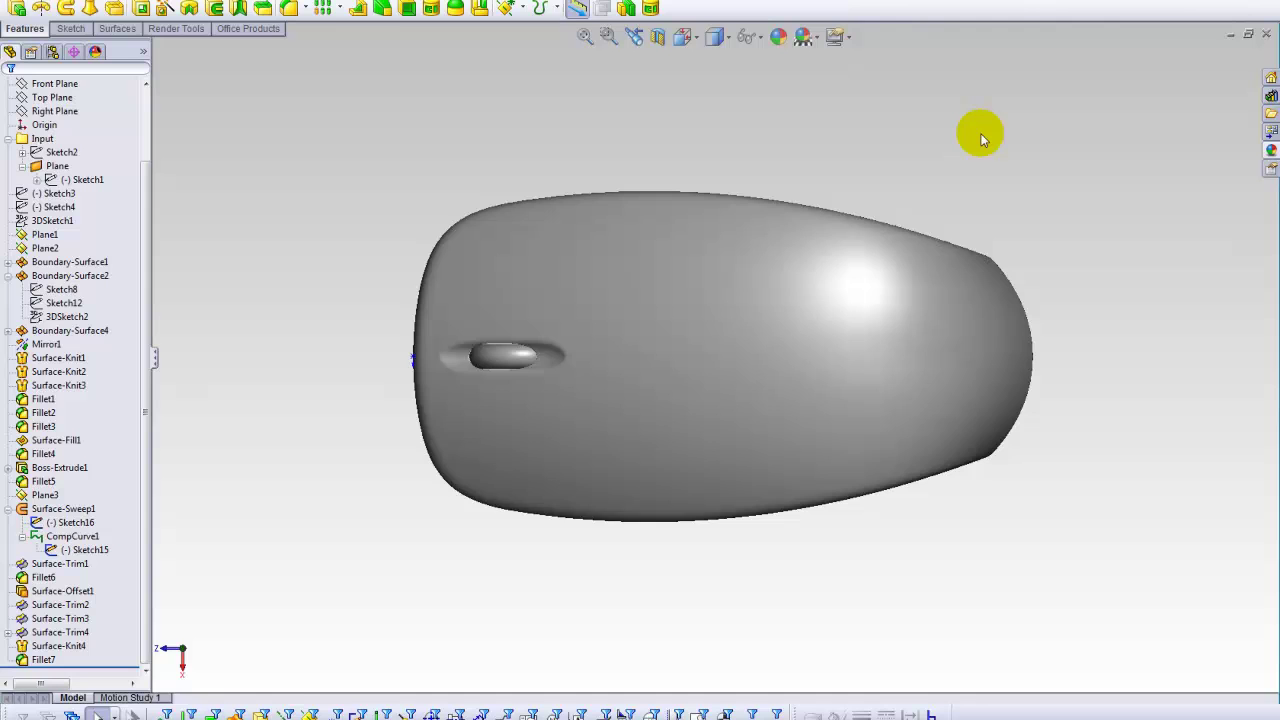
{"action": "key", "text": "shift+Down"}
{"action": "key", "text": "shift+Down"}
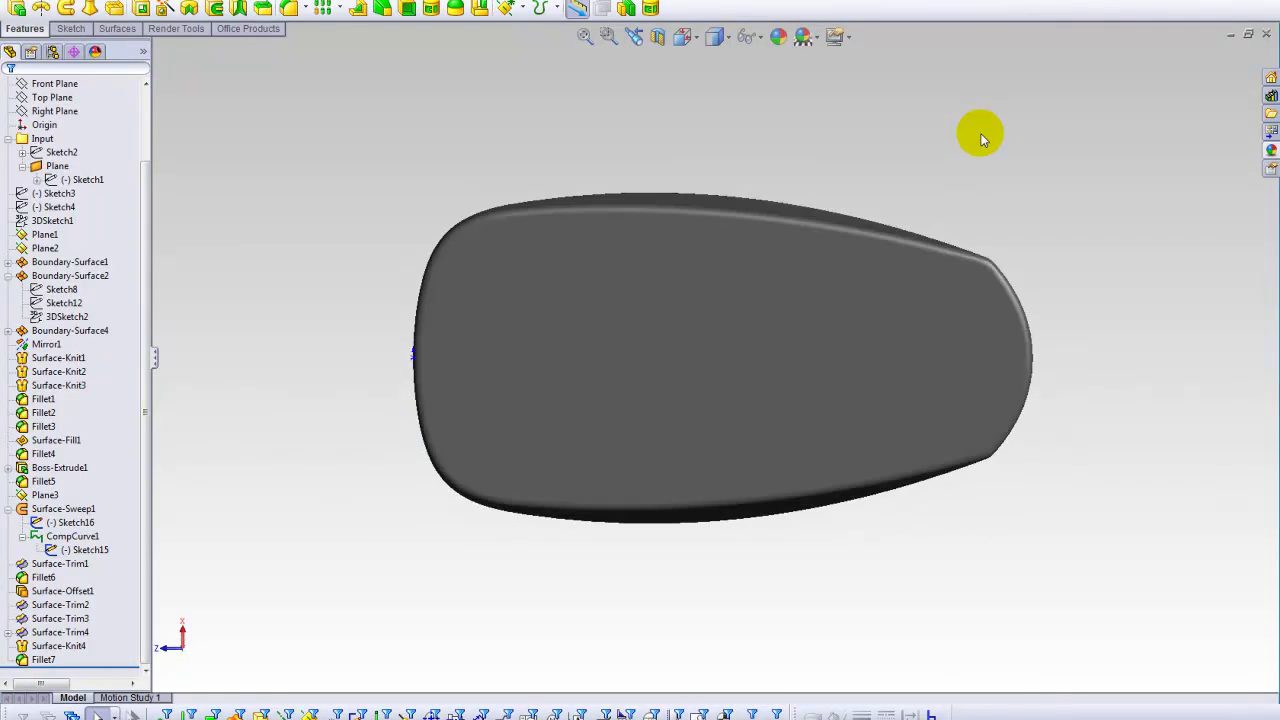
{"action": "key", "text": "shift+Down"}
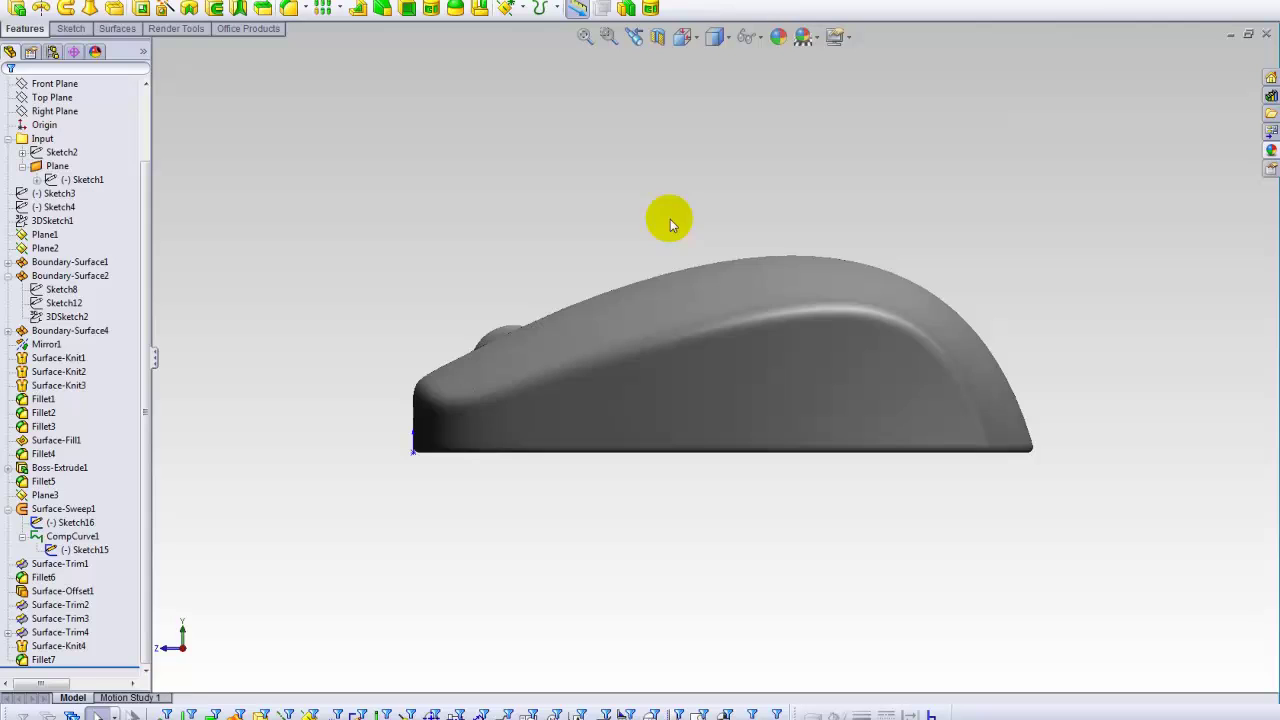
- Orbit the finished shaded mouse to an angled top-front view
{"action": "mouse_move", "coordinate": [614, 168]}
{"action": "middle_mouse_down"}
{"action": "mouse_move", "coordinate": [692, 282]}
{"action": "mouse_move", "coordinate": [534, 191]}
{"action": "mouse_move", "coordinate": [577, 206]}
{"action": "mouse_move", "coordinate": [514, 163]}
{"action": "middle_mouse_up"}
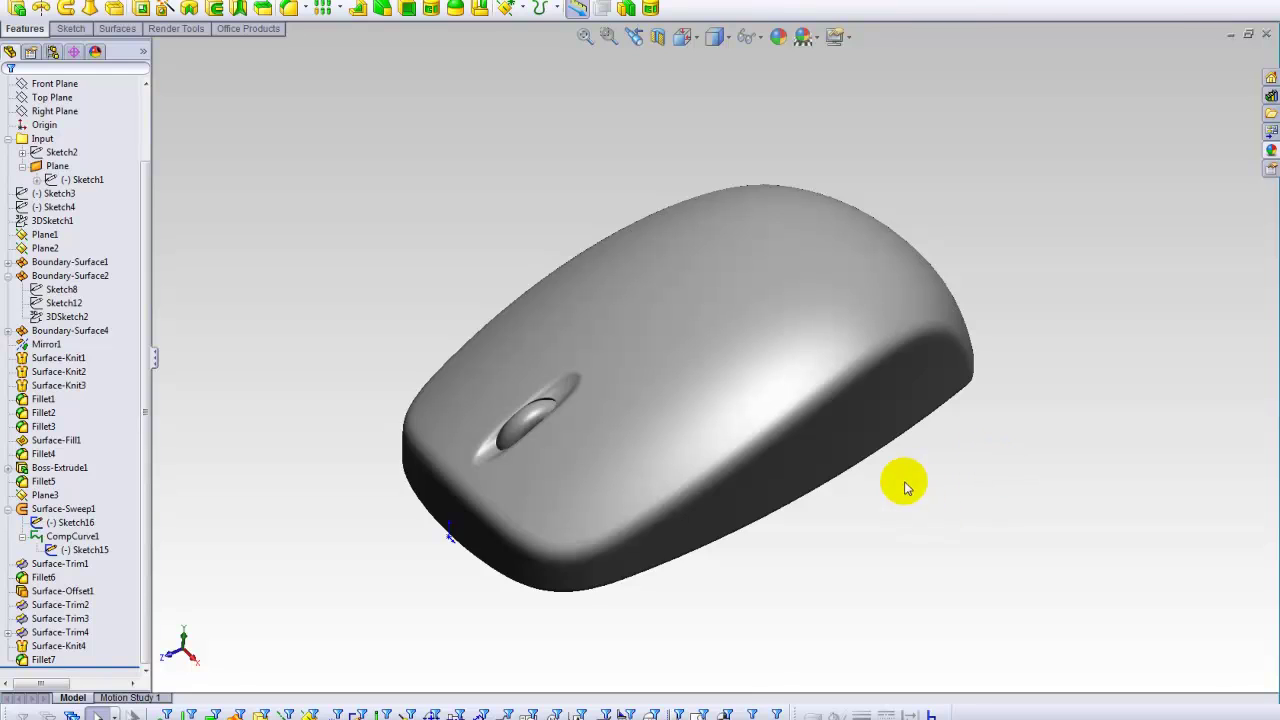
{"action": "middle_click_drag", "start_coordinate": [903, 486], "coordinate": [910, 490]}
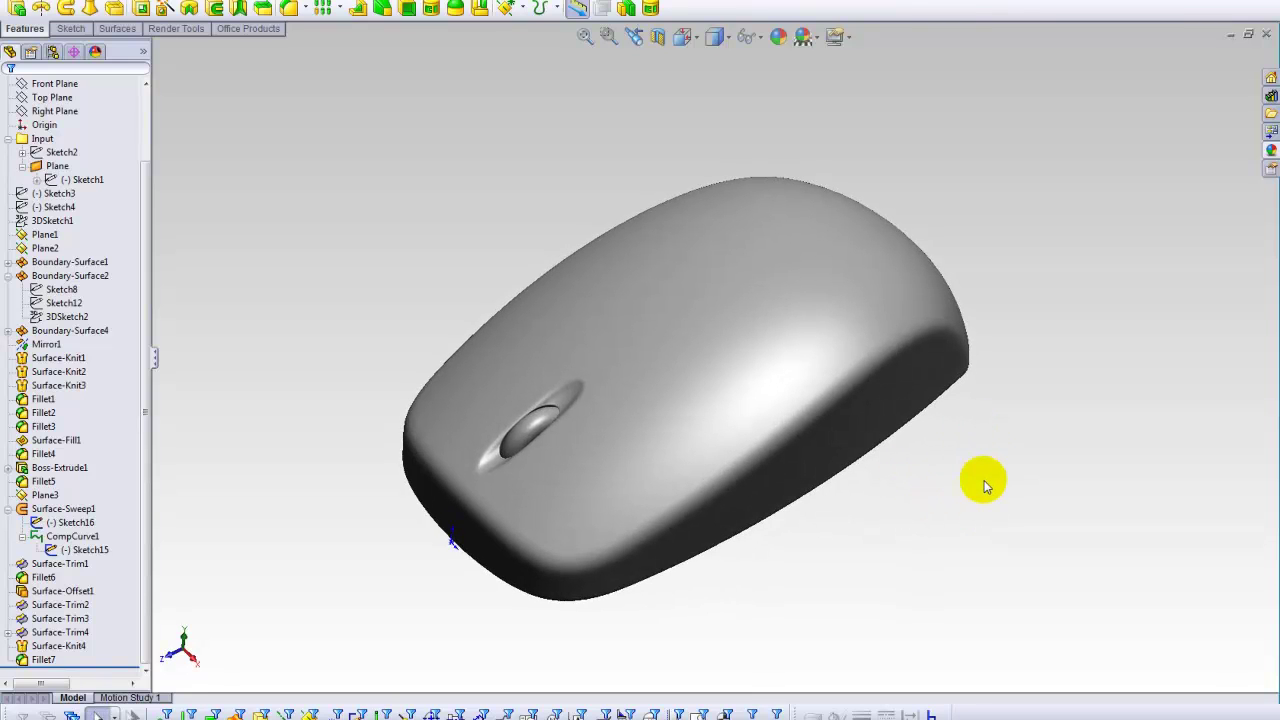